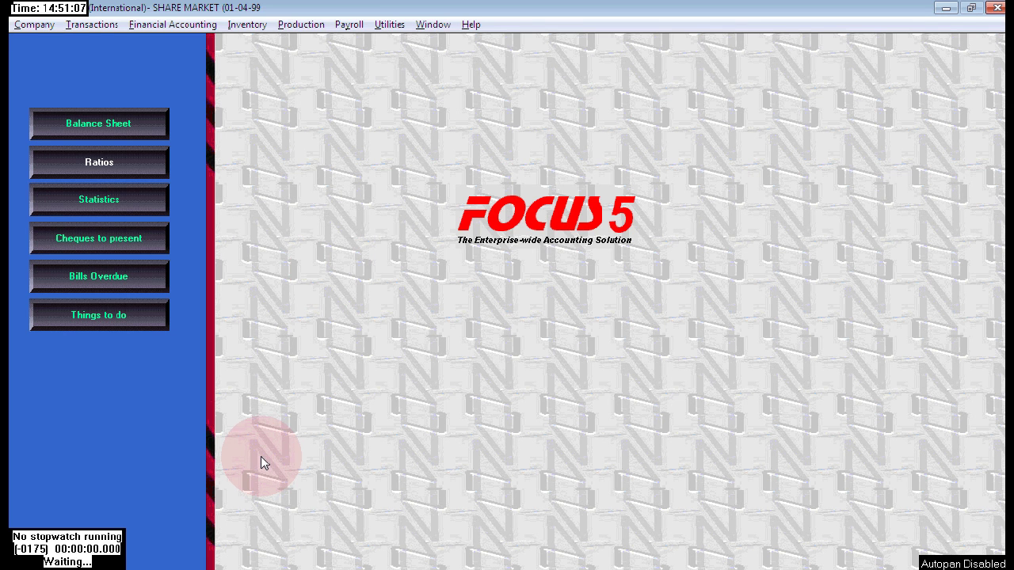
Step: In the SBI notes, mark purchase prices 120 and 122, current price 121, and 100 shares to sell
key("alt+Tab")
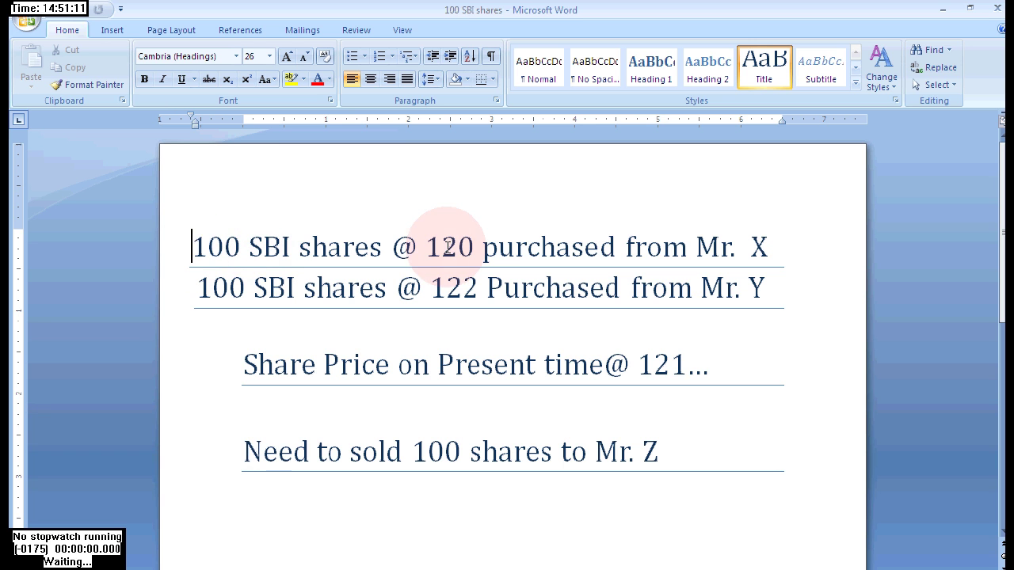
left_click_drag(192, 252, 233, 283)
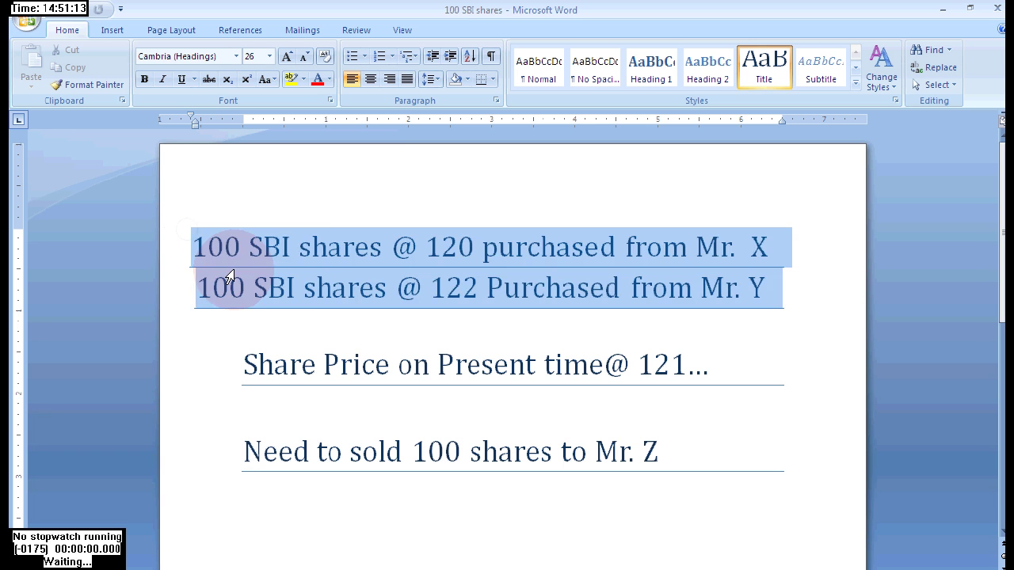
left_click(375, 328)
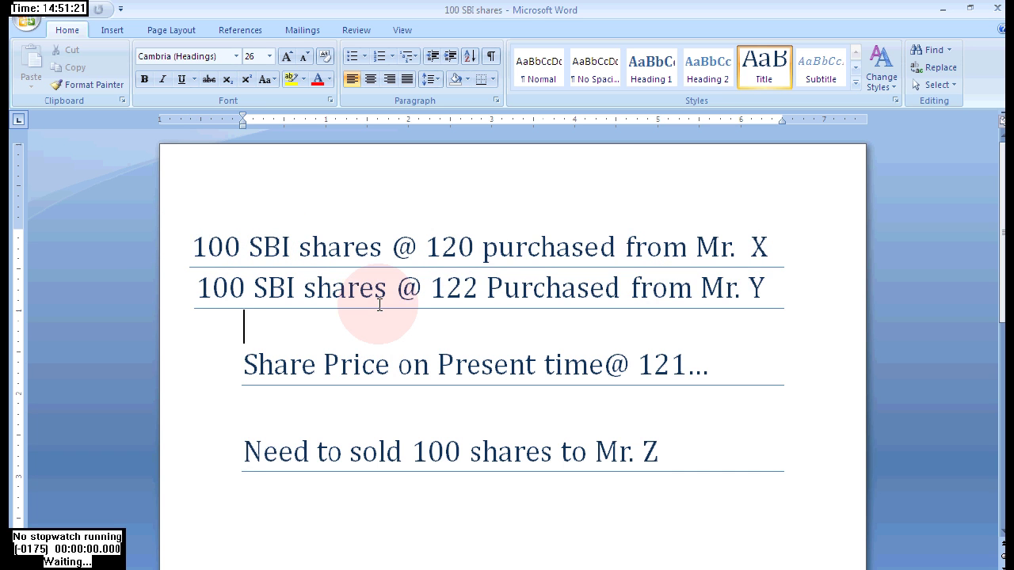
left_click_drag(426, 247, 475, 248)
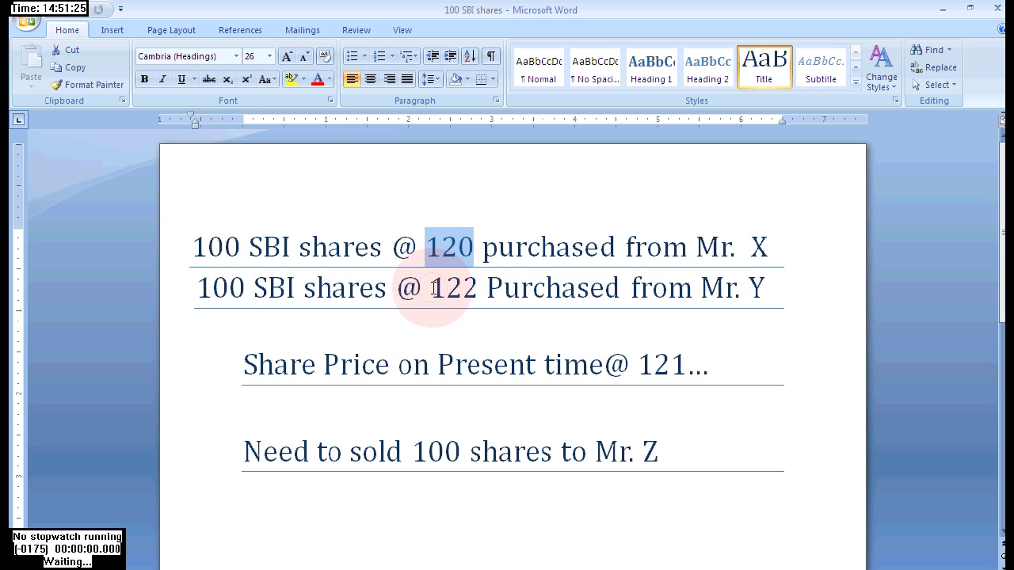
left_click_drag(430, 287, 480, 288)
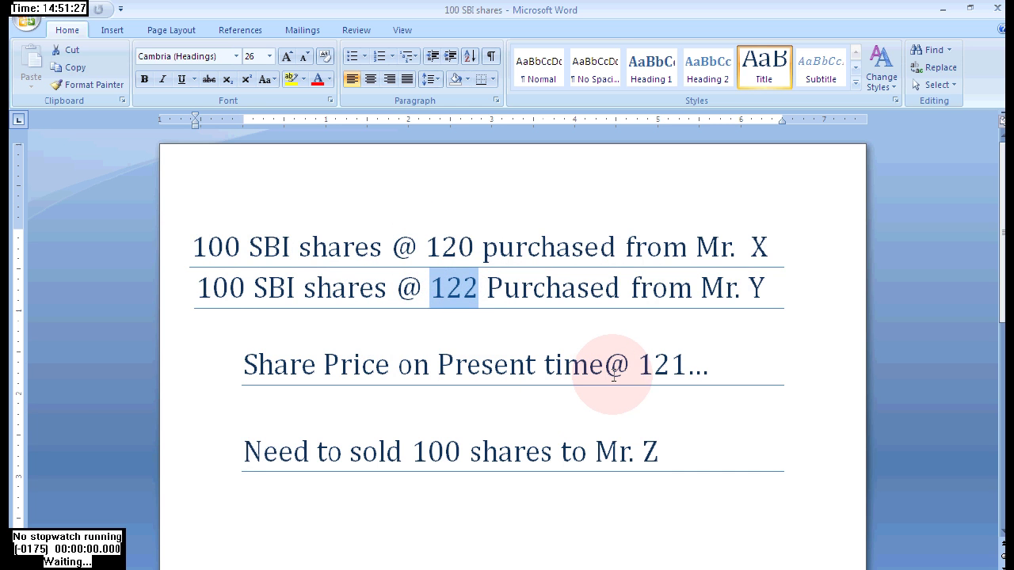
left_click_drag(639, 362, 689, 363)
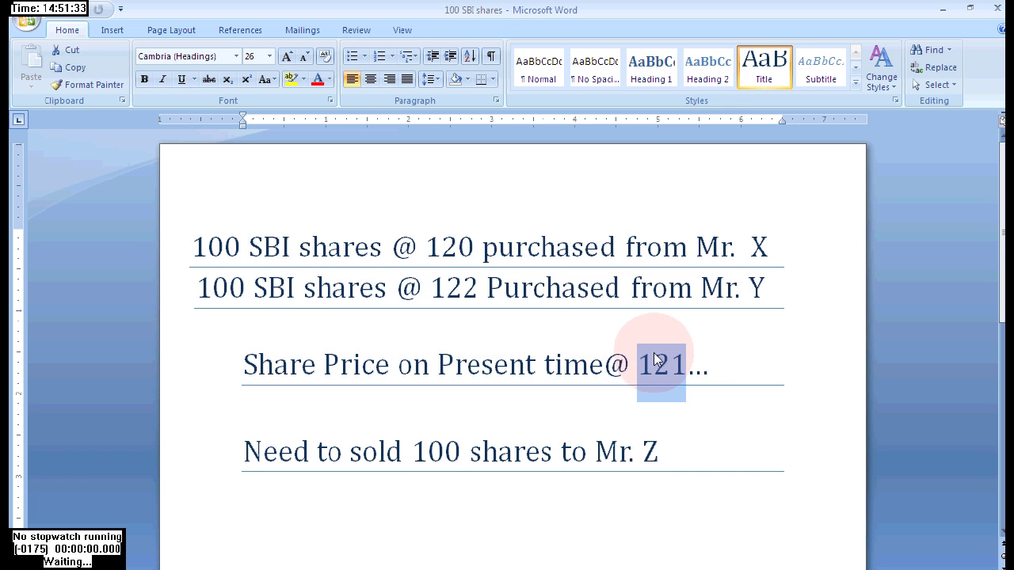
left_click_drag(427, 452, 461, 452)
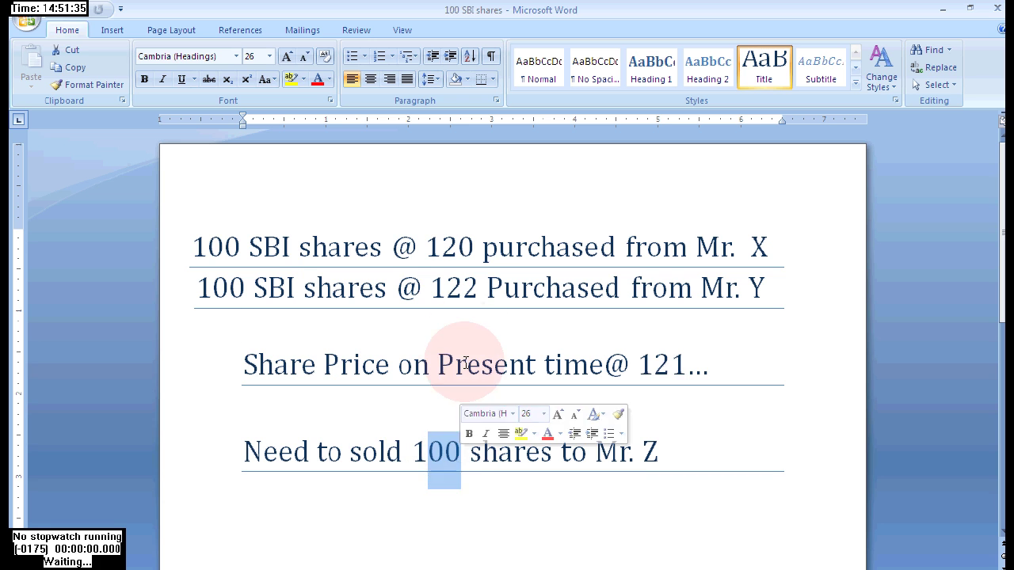
left_click(465, 325)
Step: Point out the 120, 122 and 121 prices in the notes once more
left_click_drag(458, 247, 483, 247)
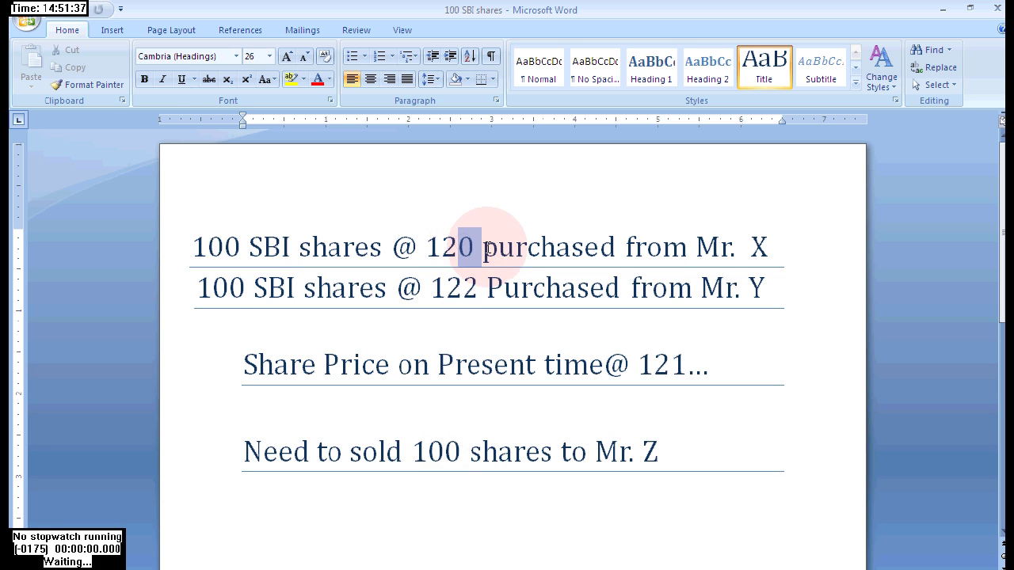
left_click_drag(462, 287, 484, 287)
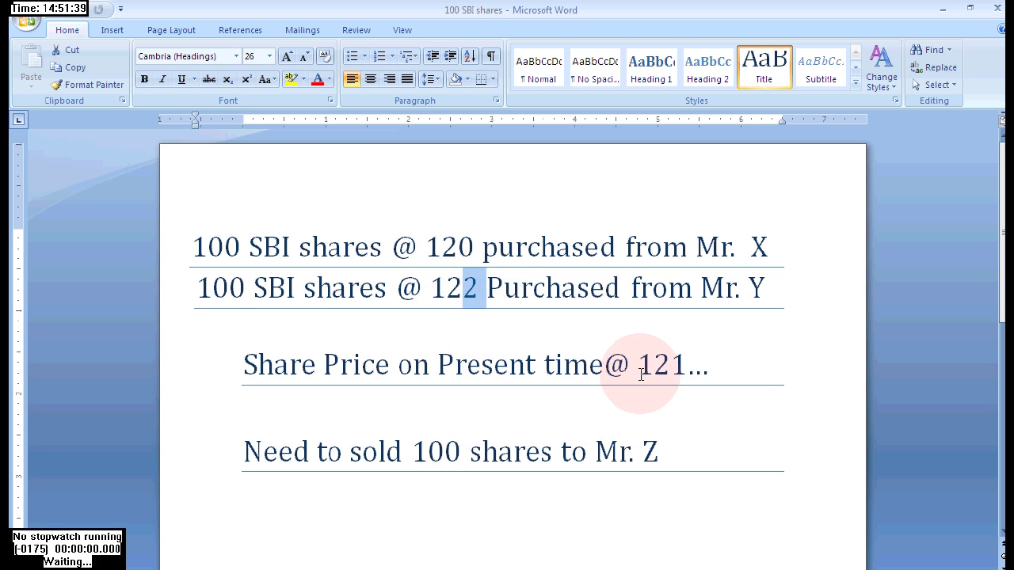
left_click(685, 364)
left_click_drag(686, 364, 671, 365)
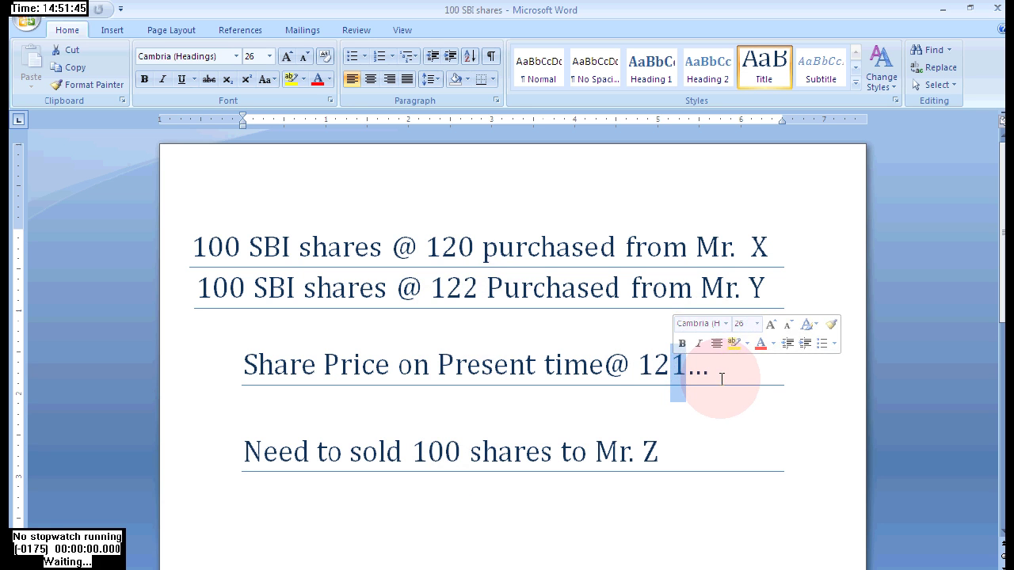
left_click(722, 380)
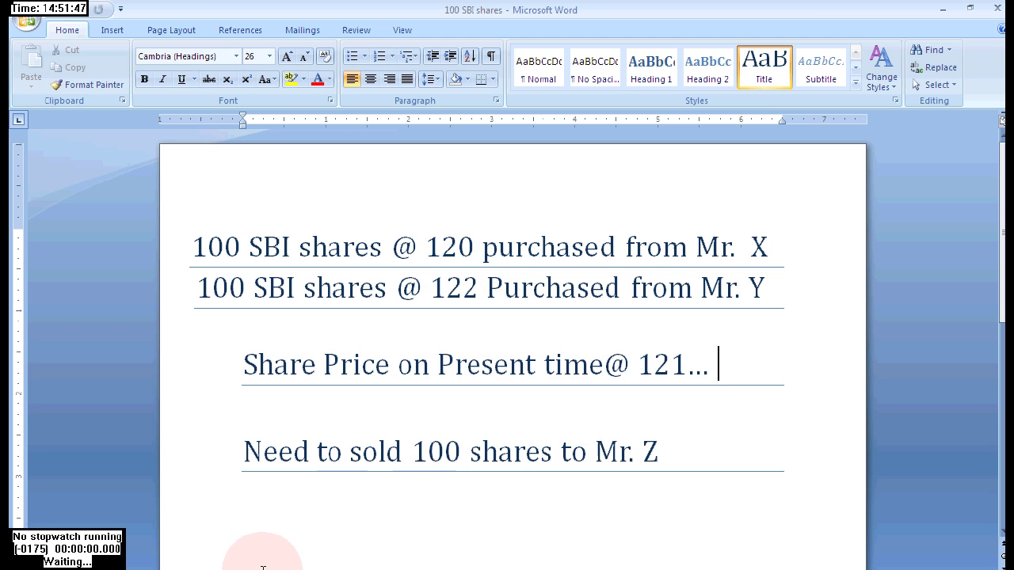
Step: Open a blank Purchases Vouchers form in Focus 5
key("alt+Tab")
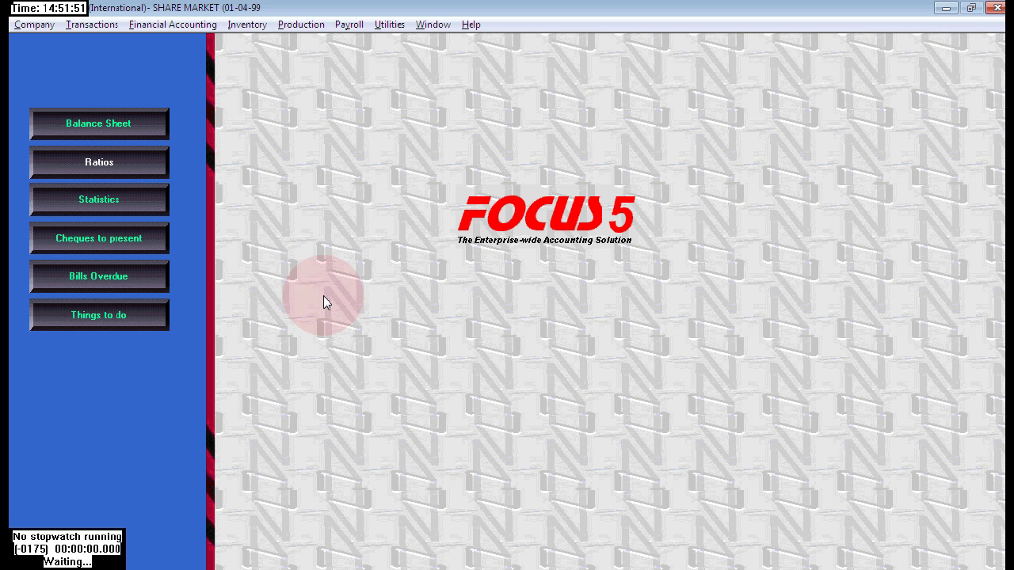
left_click(100, 30)
mouse_move(149, 59)
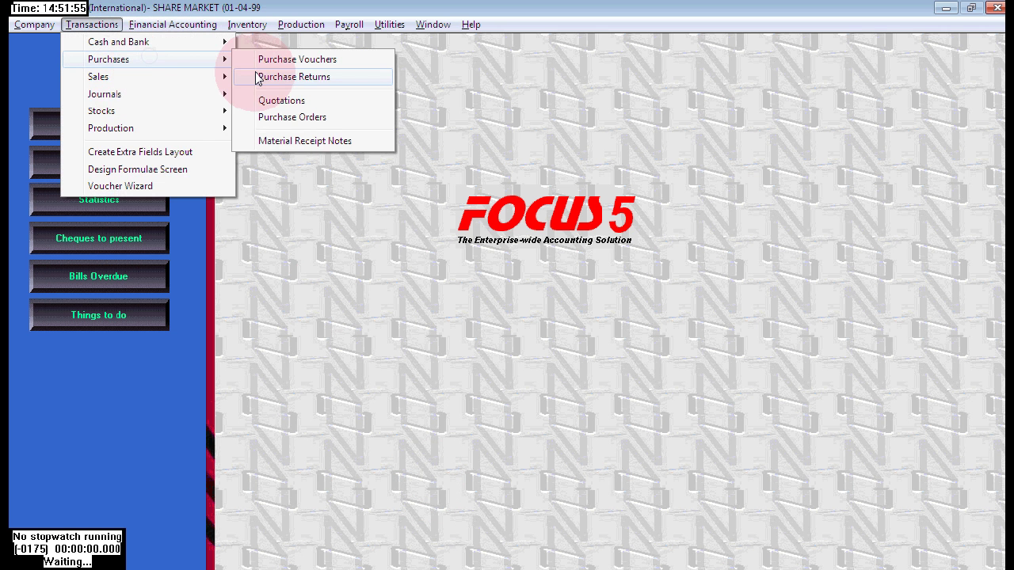
left_click(258, 59)
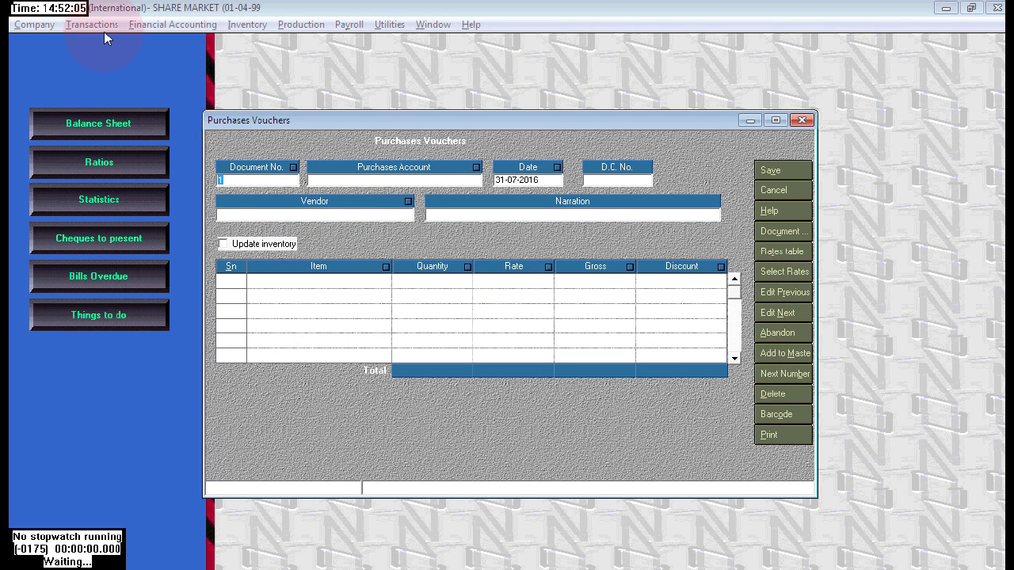
left_click(26, 28)
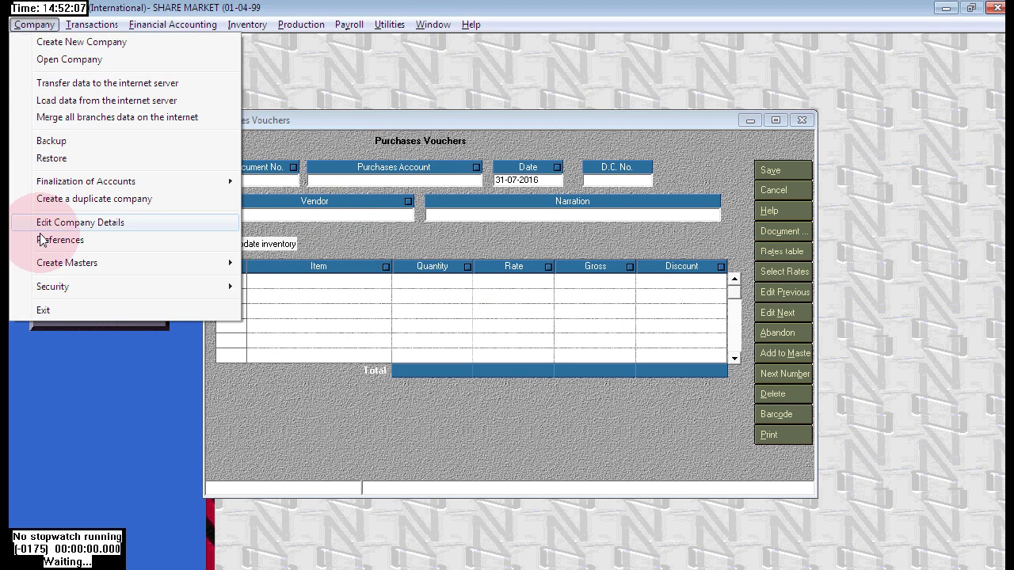
mouse_move(89, 270)
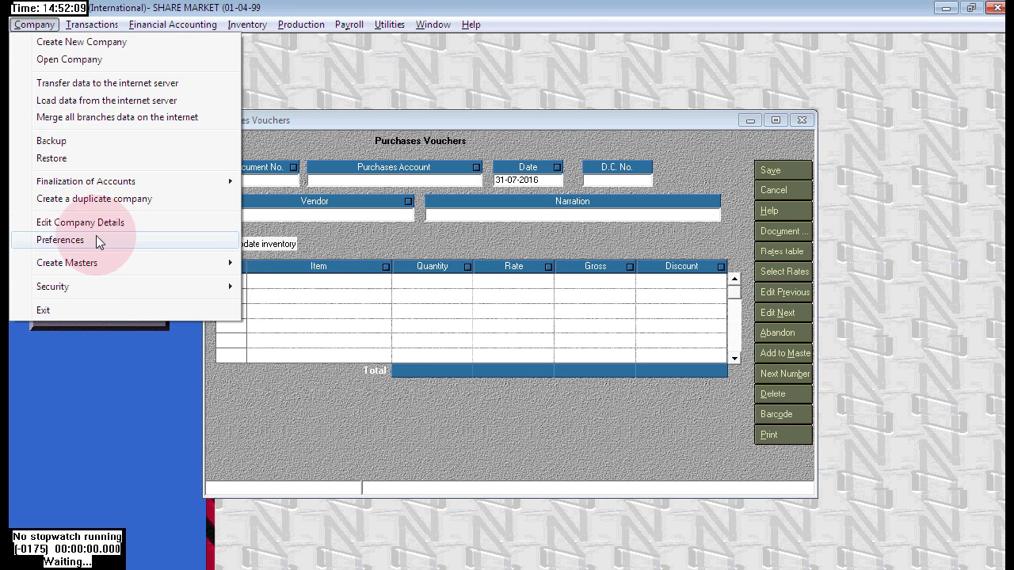
Step: Set Batch Numbers to Alpha numeric in company preferences and accept the reindex
left_click(179, 247)
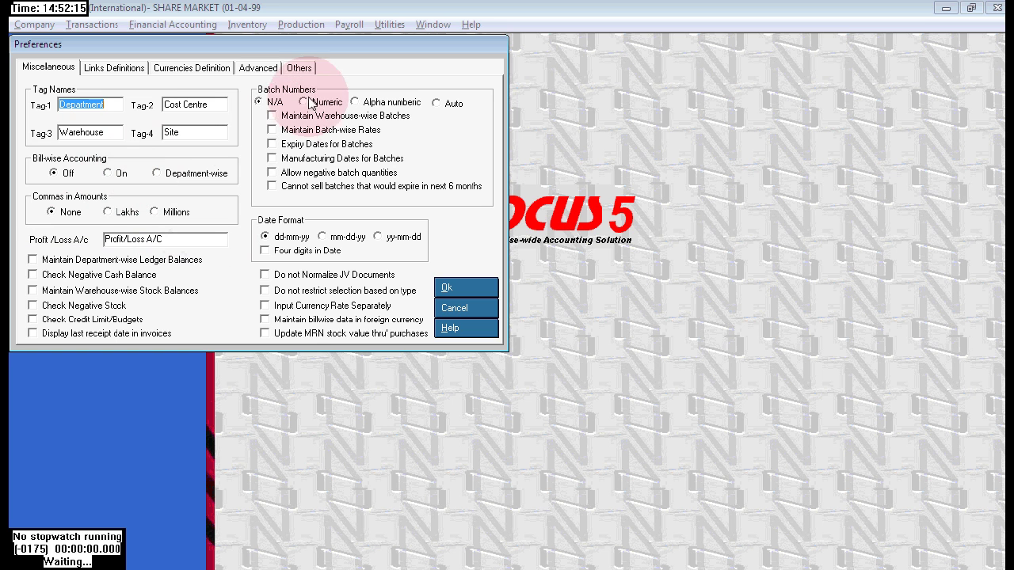
left_click(366, 103)
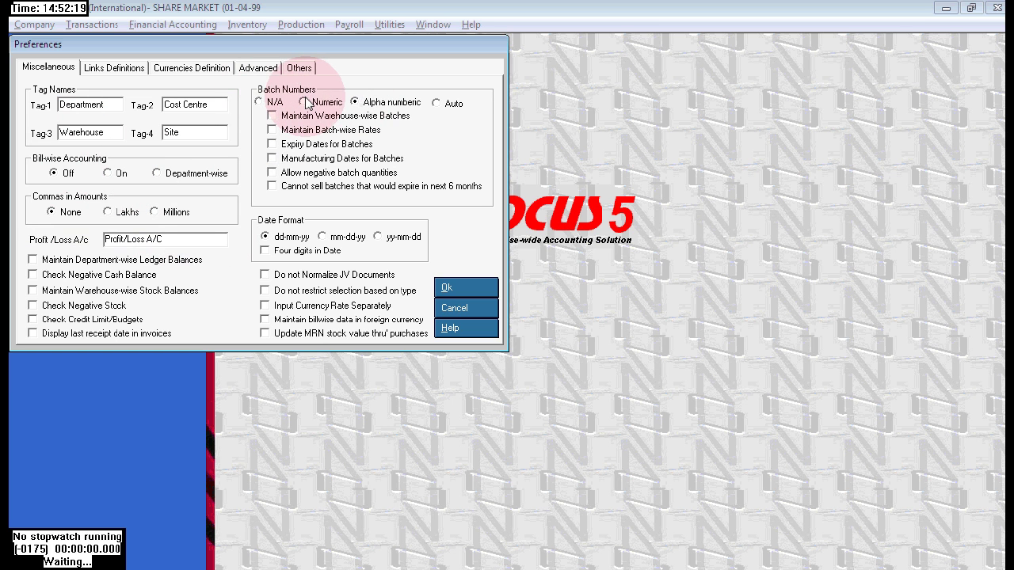
left_click(473, 288)
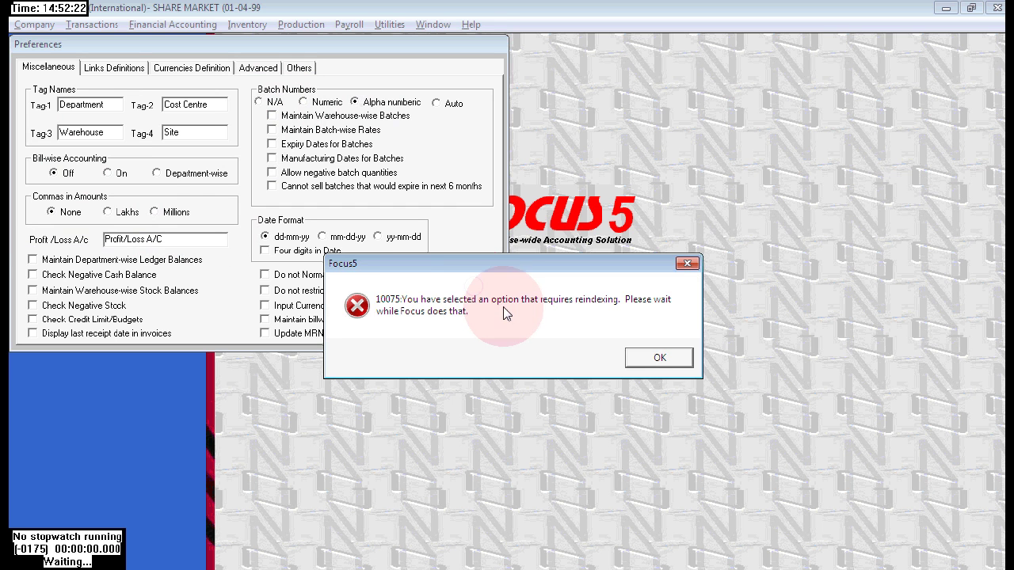
left_click(650, 354)
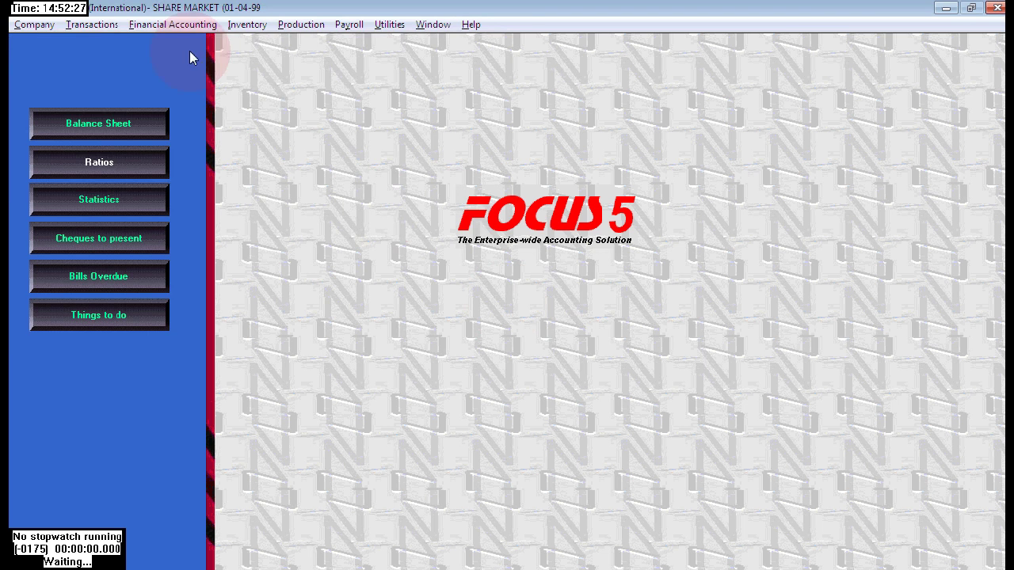
Step: Open a new purchase voucher, now showing a Batch No. column
left_click(91, 25)
mouse_move(167, 61)
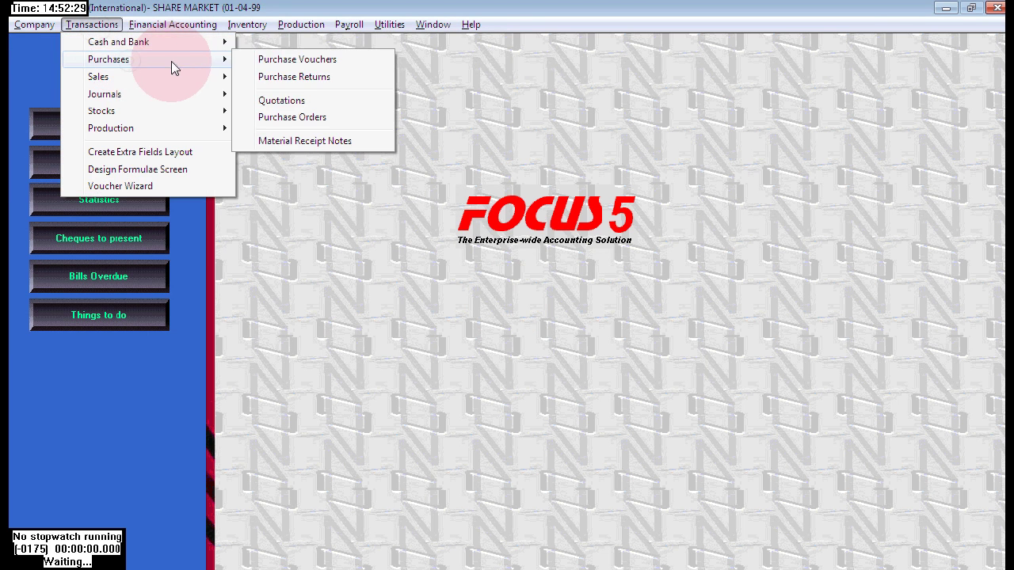
left_click(273, 65)
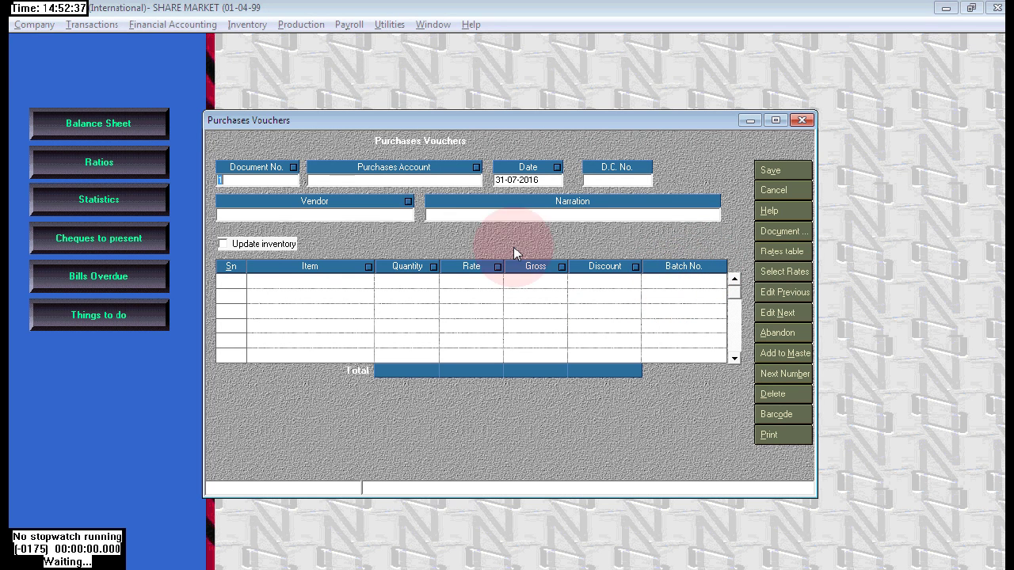
Step: Create a Purchases-type account named PURCHASE from the Purchases Account field
left_click(344, 181)
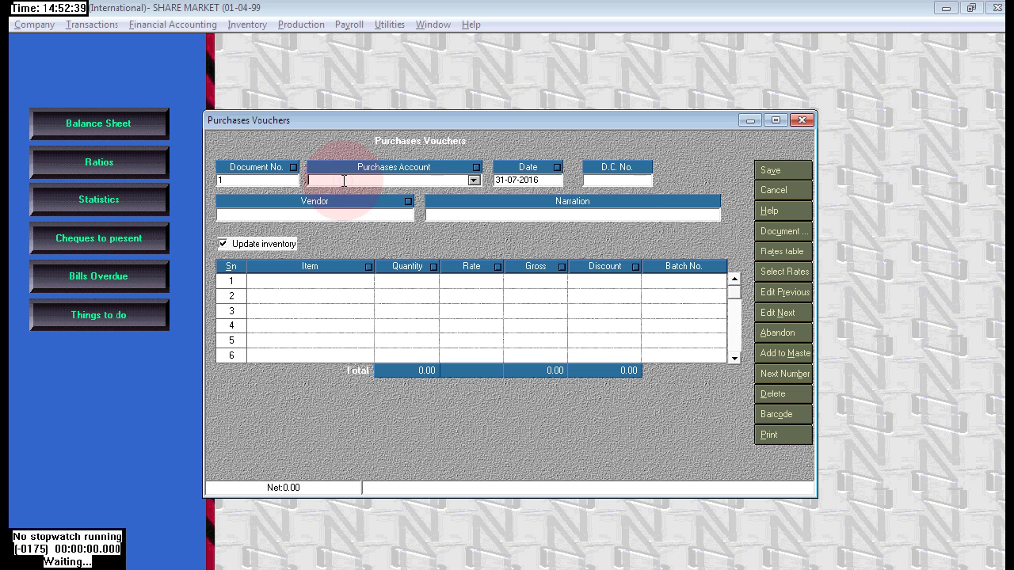
type("P")
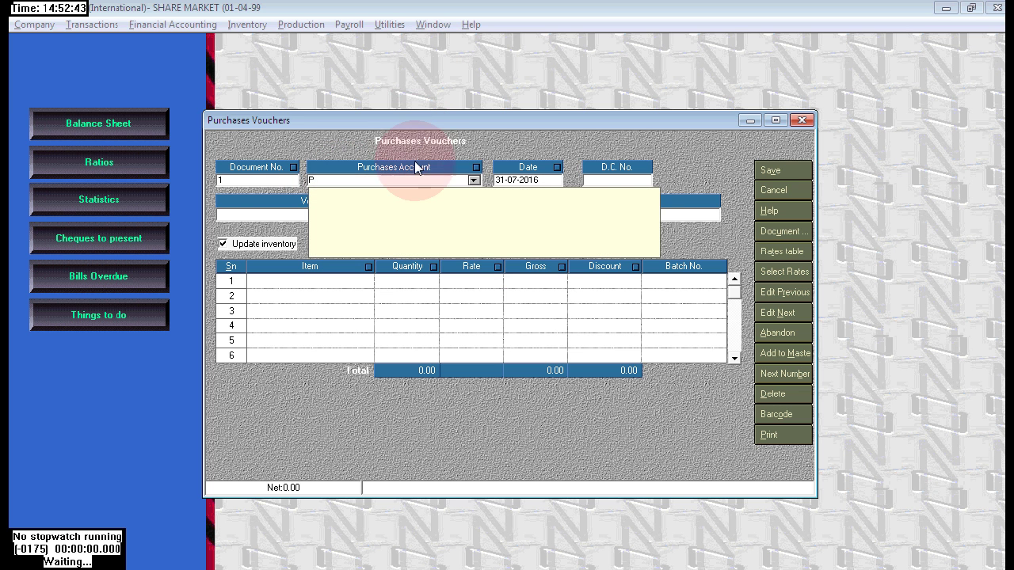
key("Return")
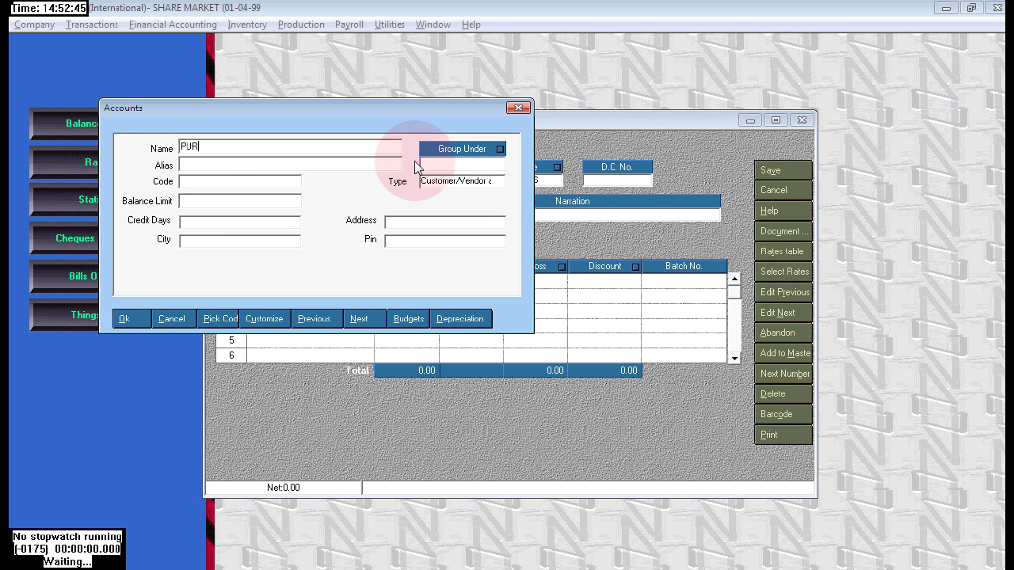
key("Return")
key("Return")
type("PU")
key("Return")
left_click(130, 318)
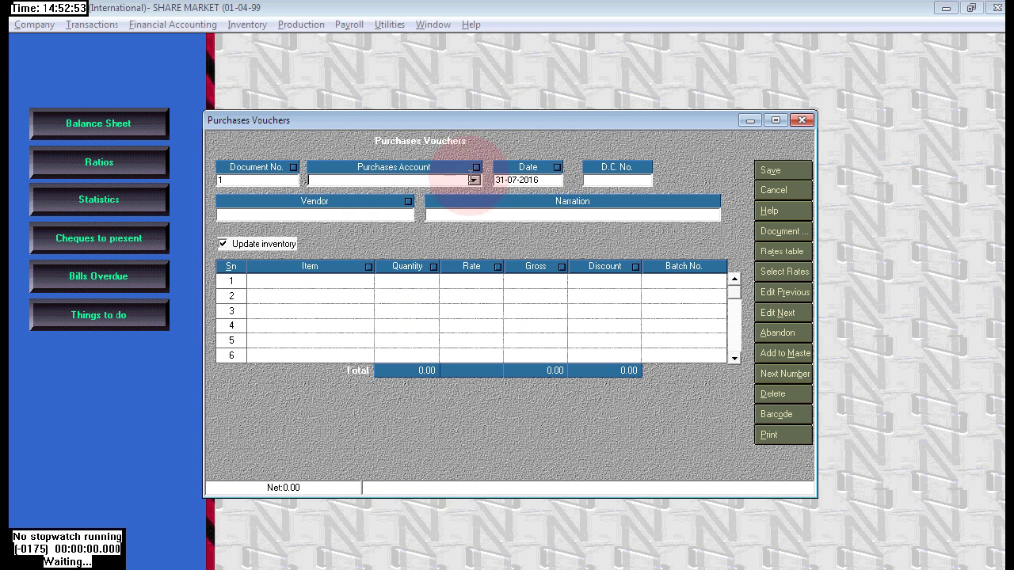
Step: Select PURCHASE as the purchases account, cancelling the unwanted new-vendor form
left_click(431, 181)
left_click(332, 194)
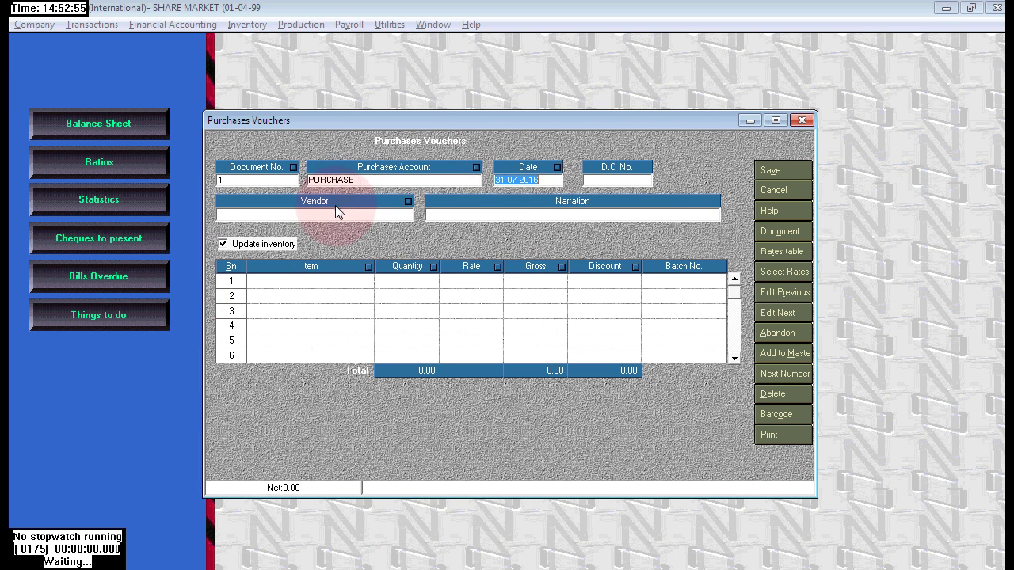
left_click(372, 206)
left_click(499, 149)
left_click(325, 158)
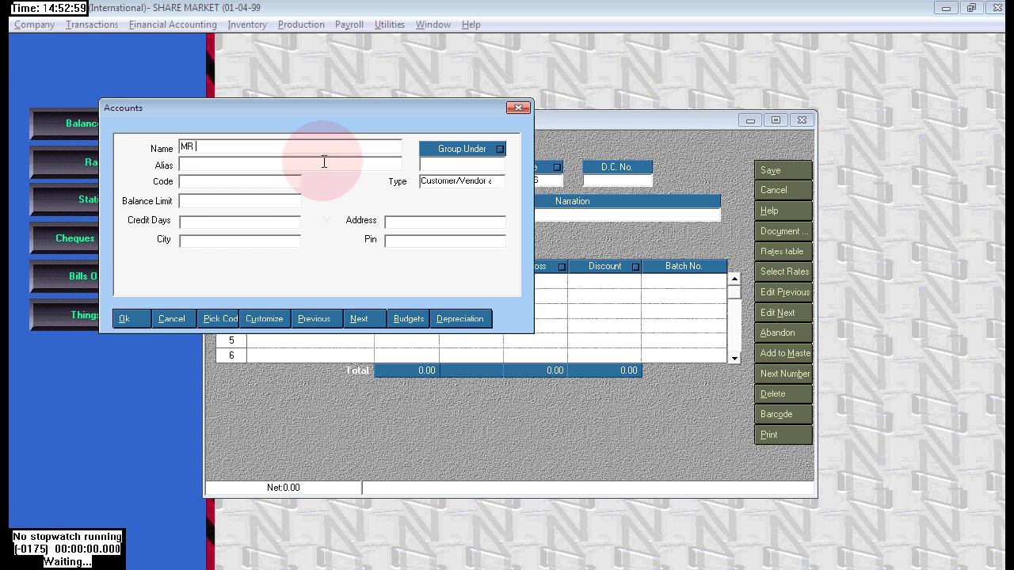
key("Escape")
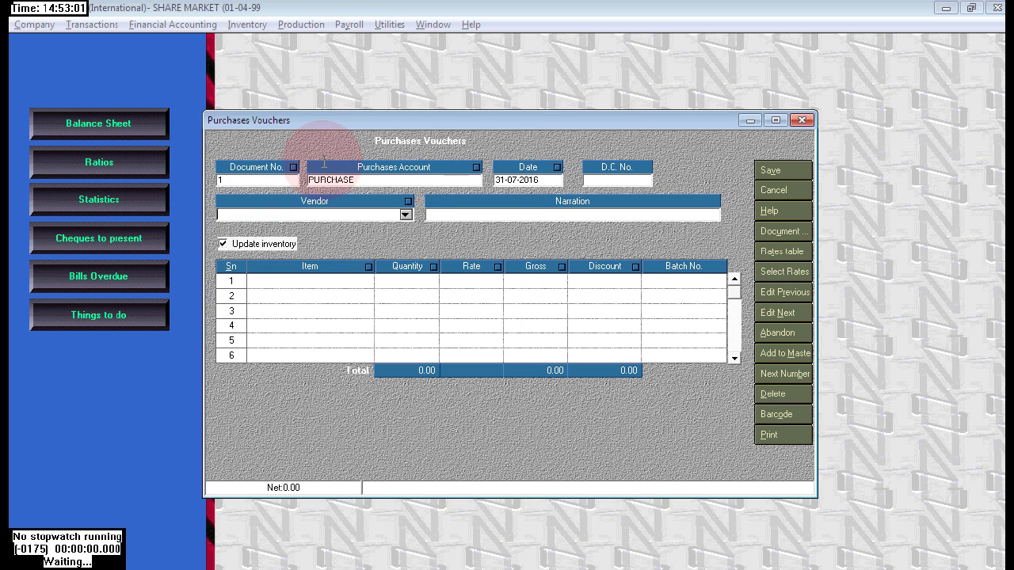
Step: Date the voucher 1-4-99 and choose MR X as the vendor
left_click(535, 180)
type("1-46")
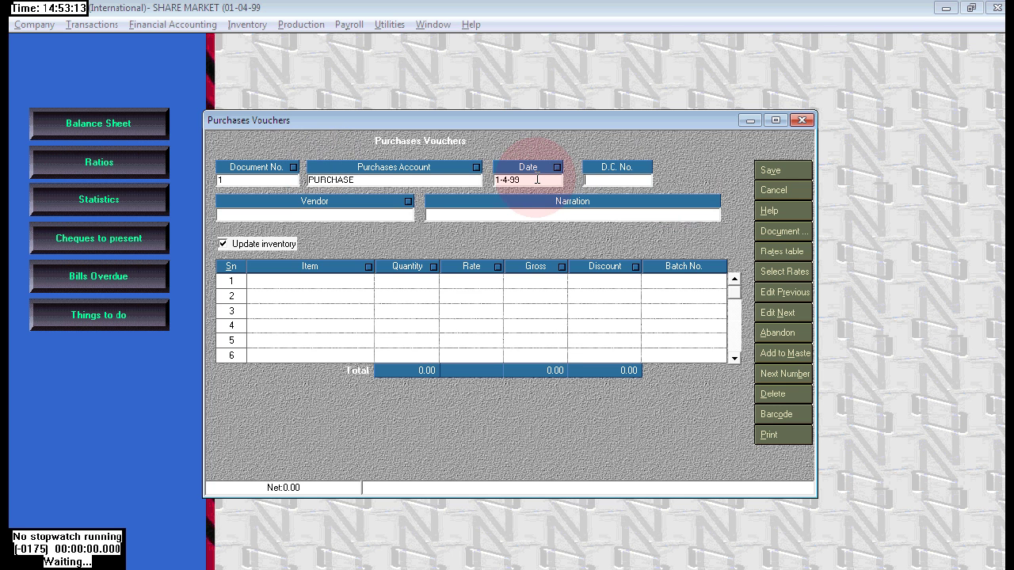
key("Tab")
type("M")
key("Tab")
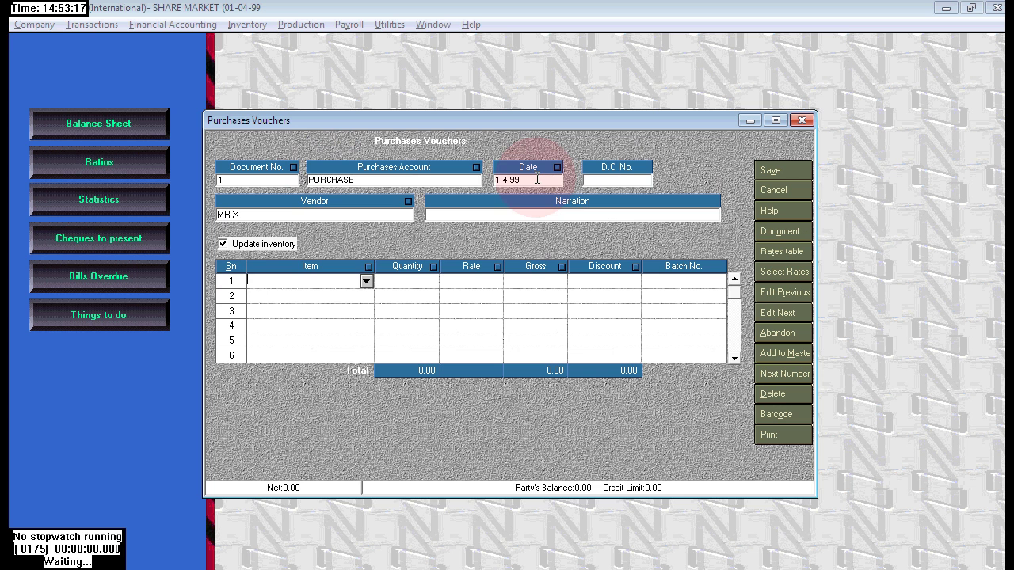
left_click(366, 253)
left_click(301, 278)
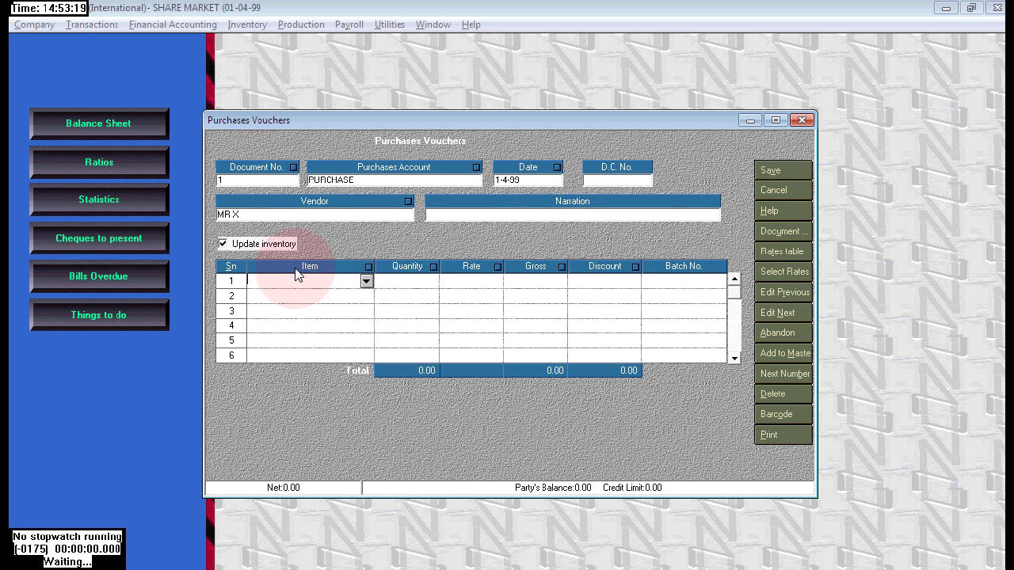
double_click(300, 278)
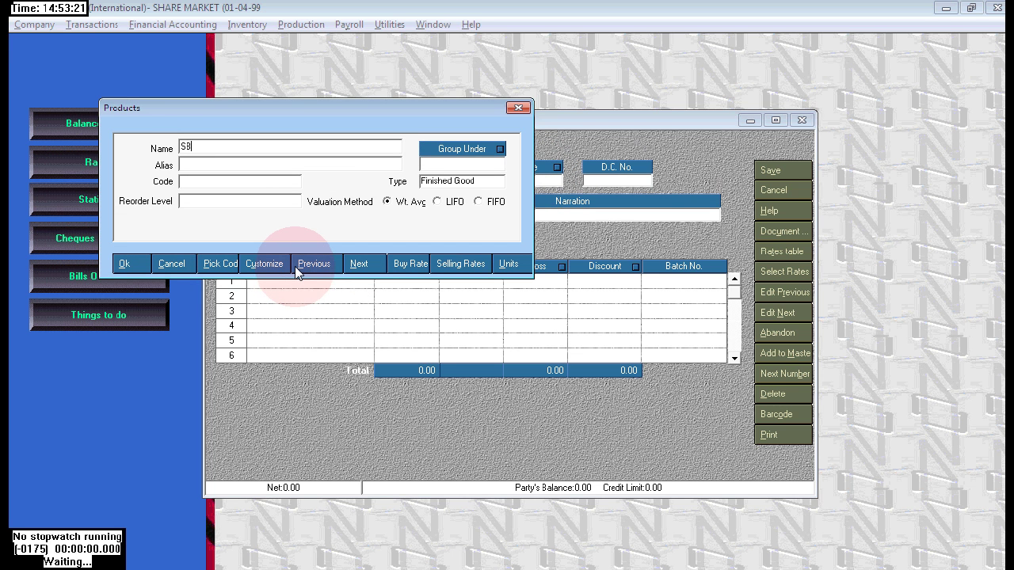
type("SBI SHARES")
key("Return")
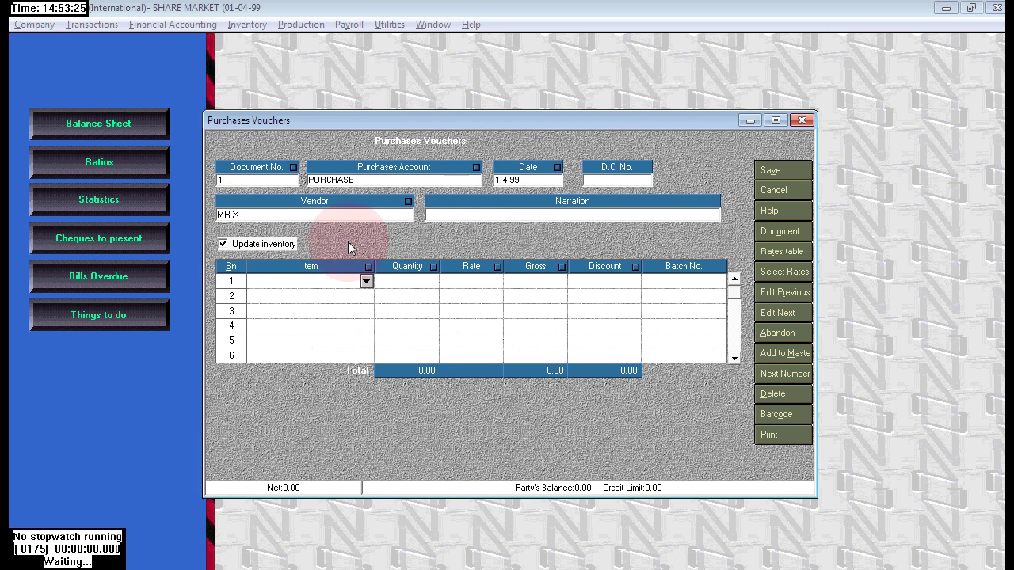
Step: Enter row 1: SBI SHARES, quantity 100, rate 120, batch SBI SHR@120
type("SBI SHARES")
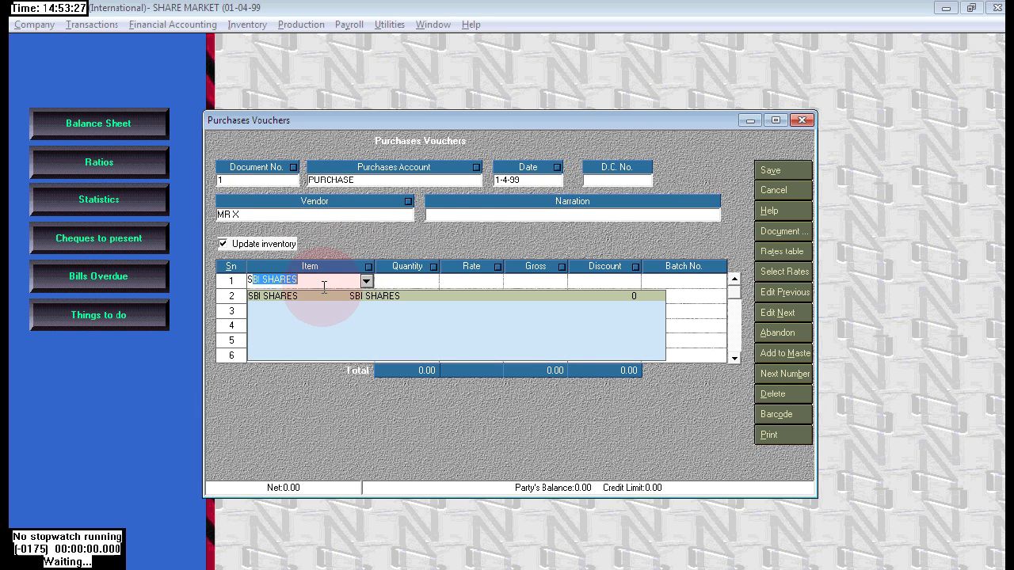
left_click(324, 288)
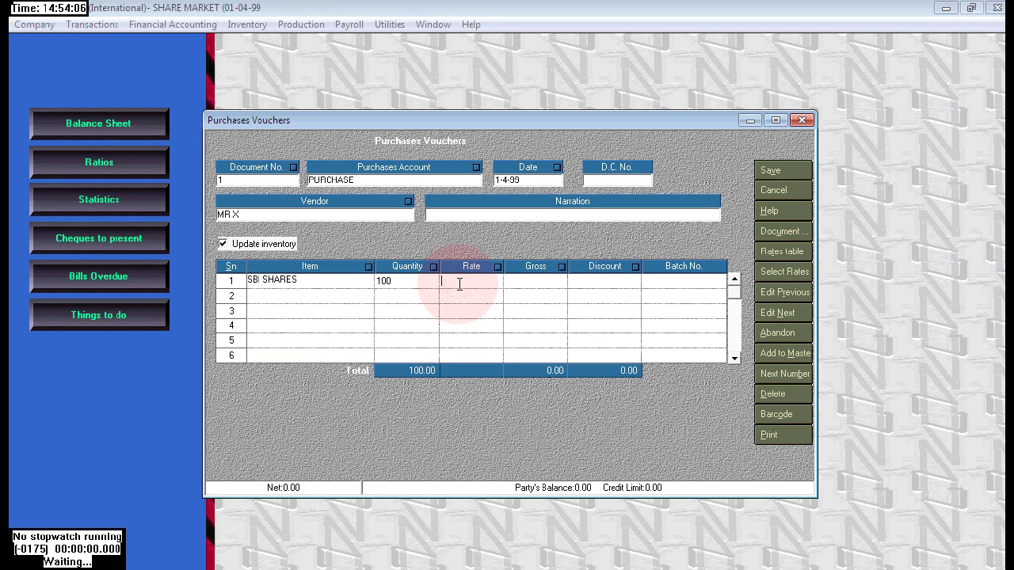
type("120")
key("Tab")
key("Tab")
key("Tab")
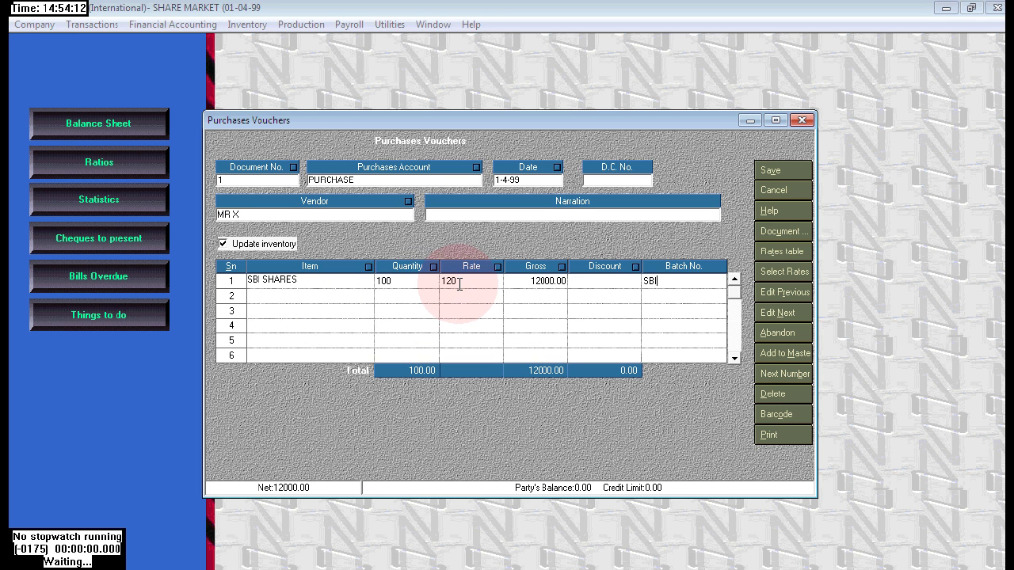
type("SBI SHR@ 120")
key("Tab")
Step: Clear the stray second-row item and save the purchase voucher
type("S")
key("Return")
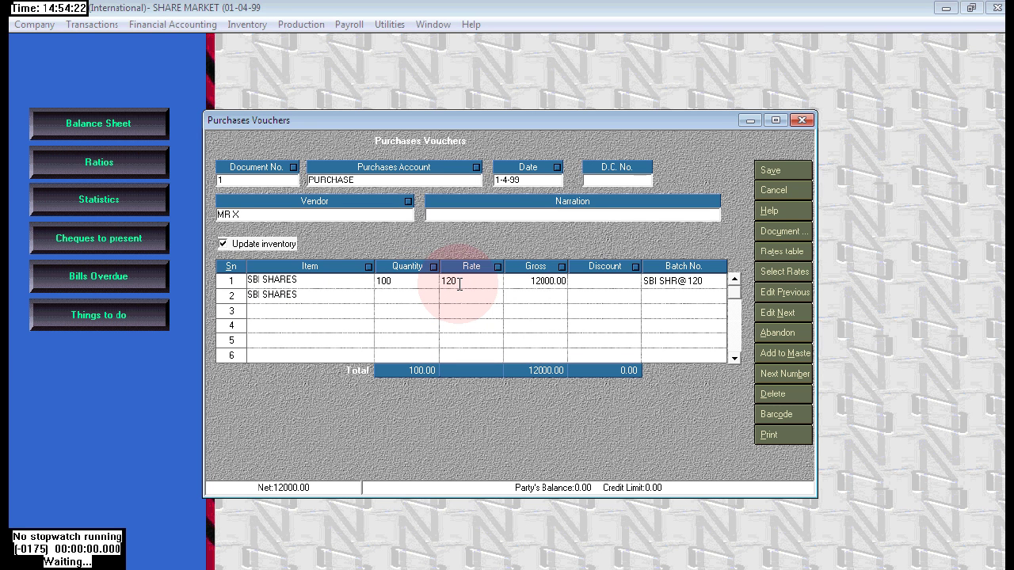
left_click(367, 293)
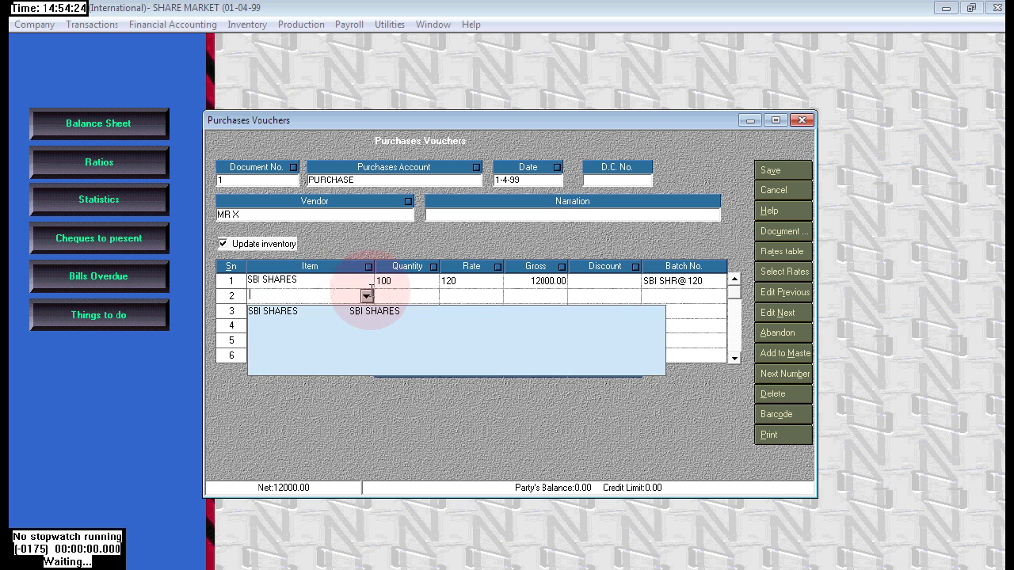
key("Return")
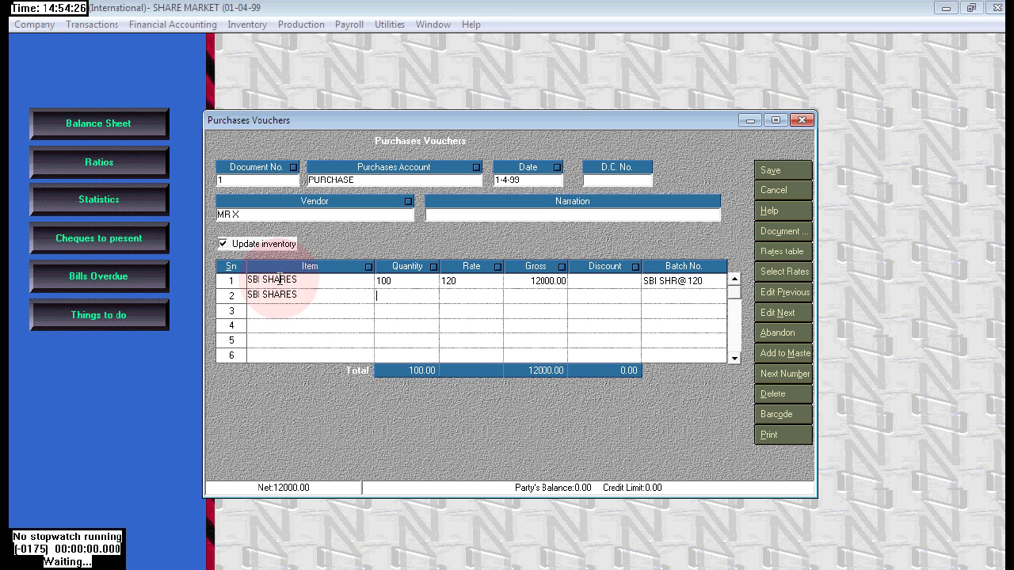
left_click(319, 300)
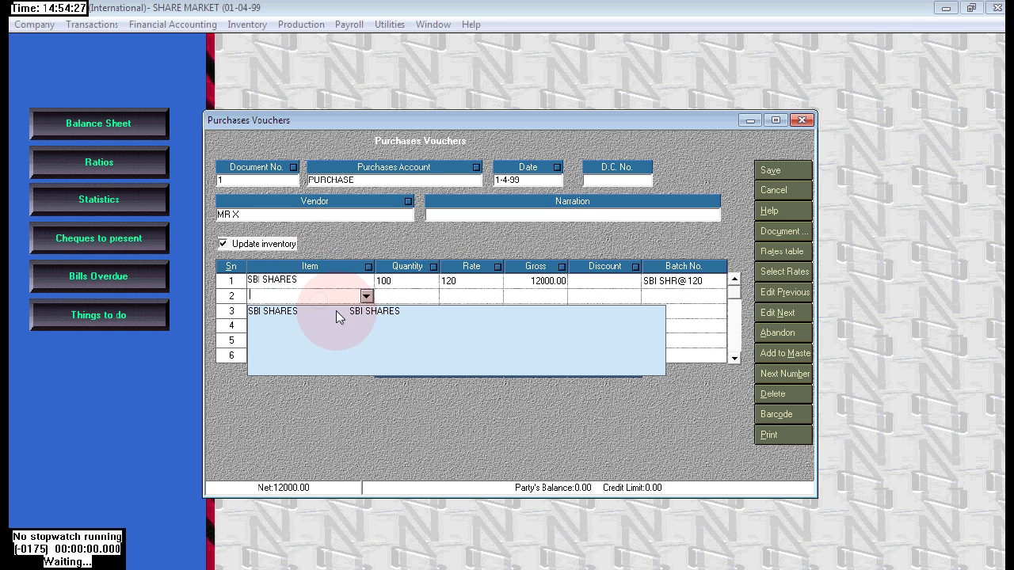
left_click(458, 295)
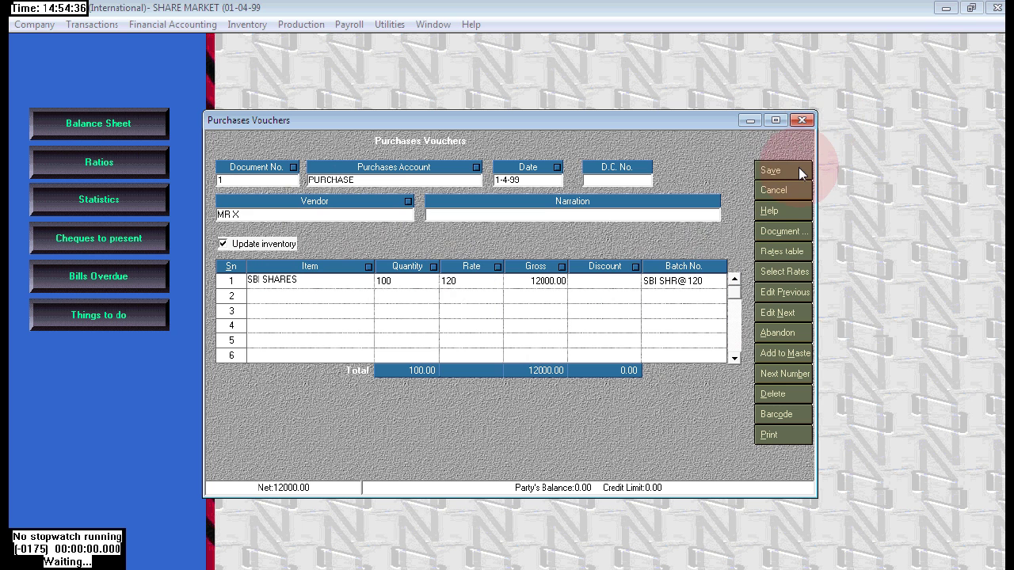
left_click(770, 170)
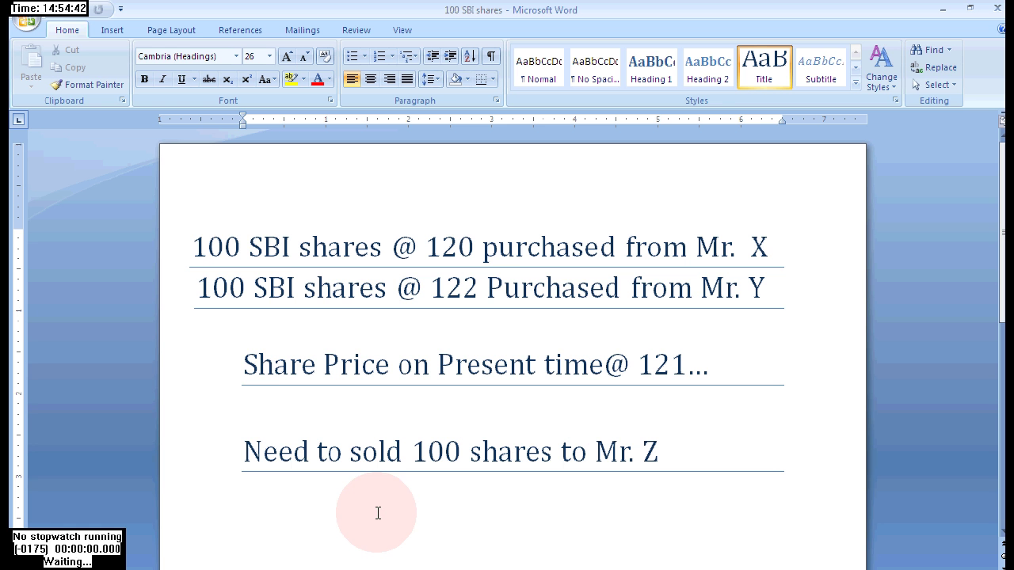
left_click(206, 292)
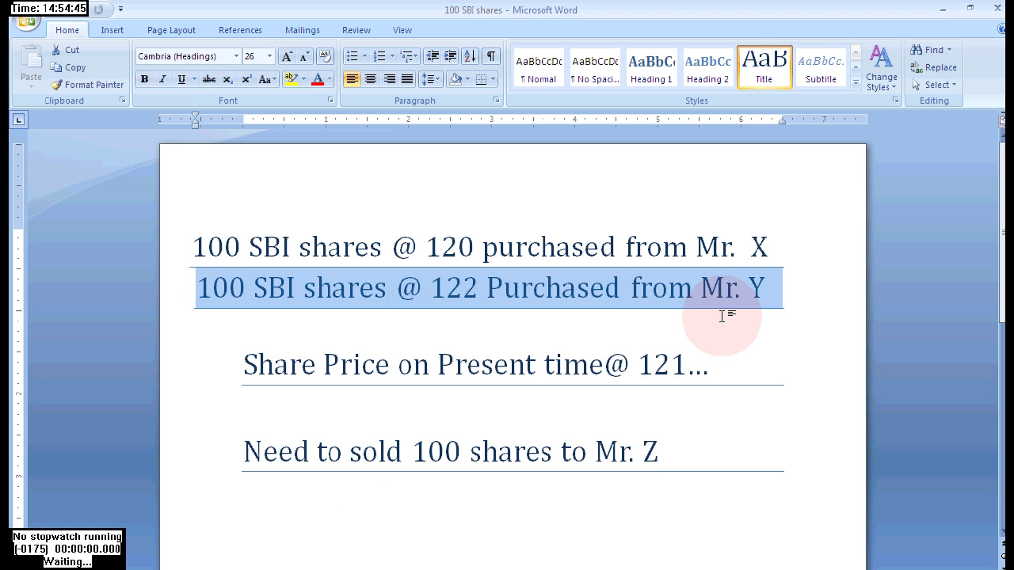
key("alt+Tab")
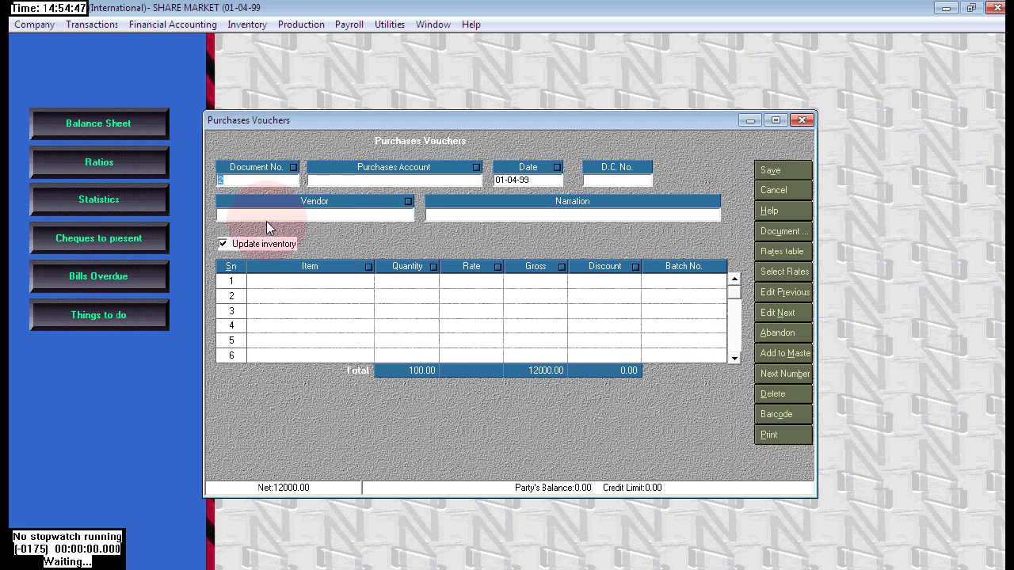
Step: Set the purchases account to PURCHASE and the vendor to MR Y
left_click(339, 182)
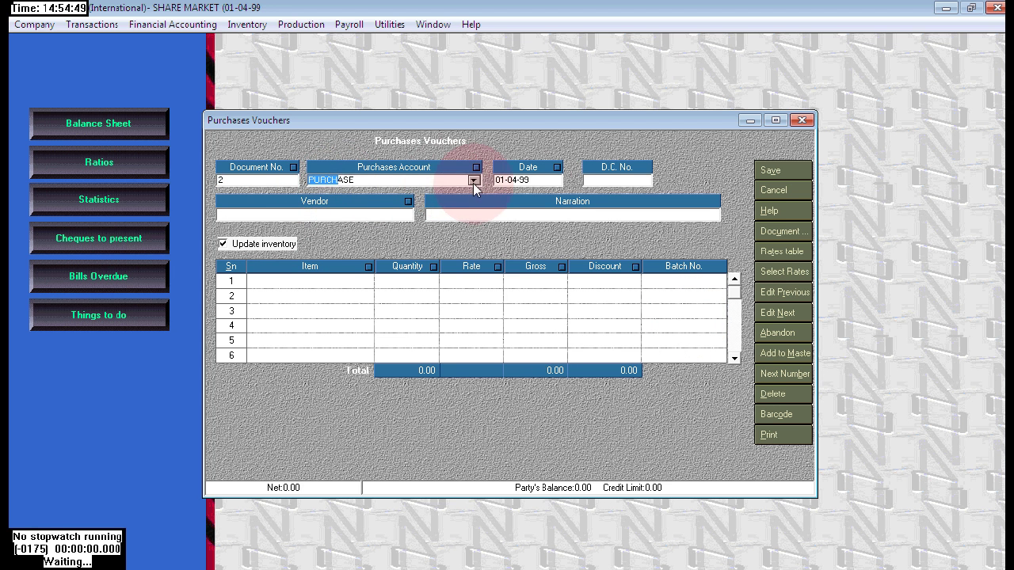
left_click(381, 214)
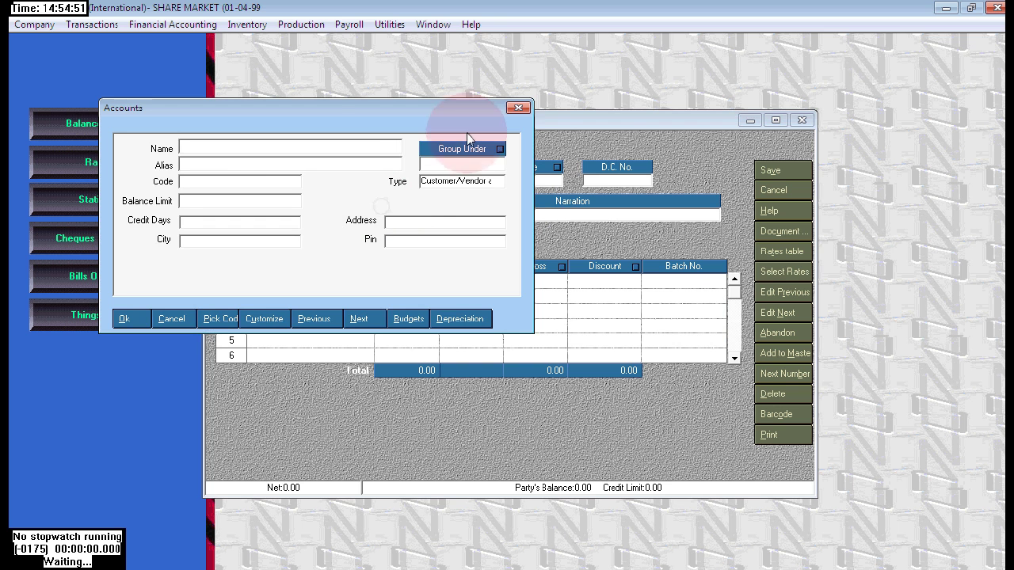
left_click(317, 149)
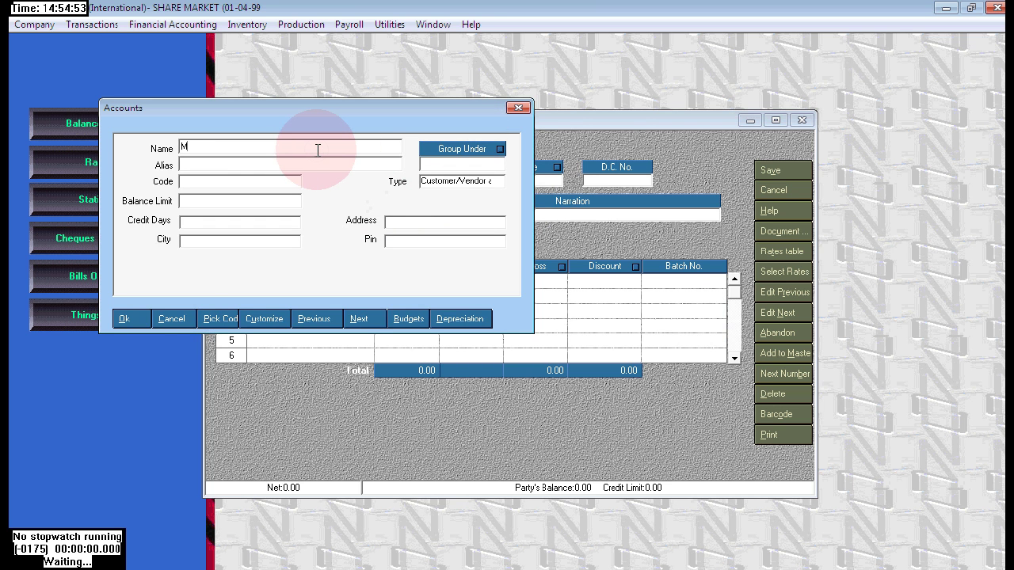
key("Escape")
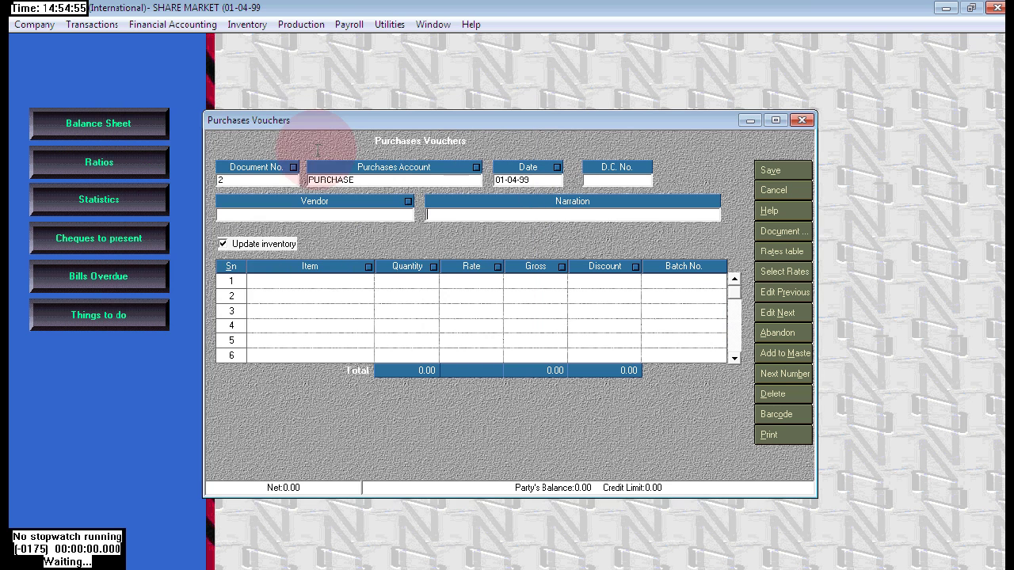
left_click(400, 214)
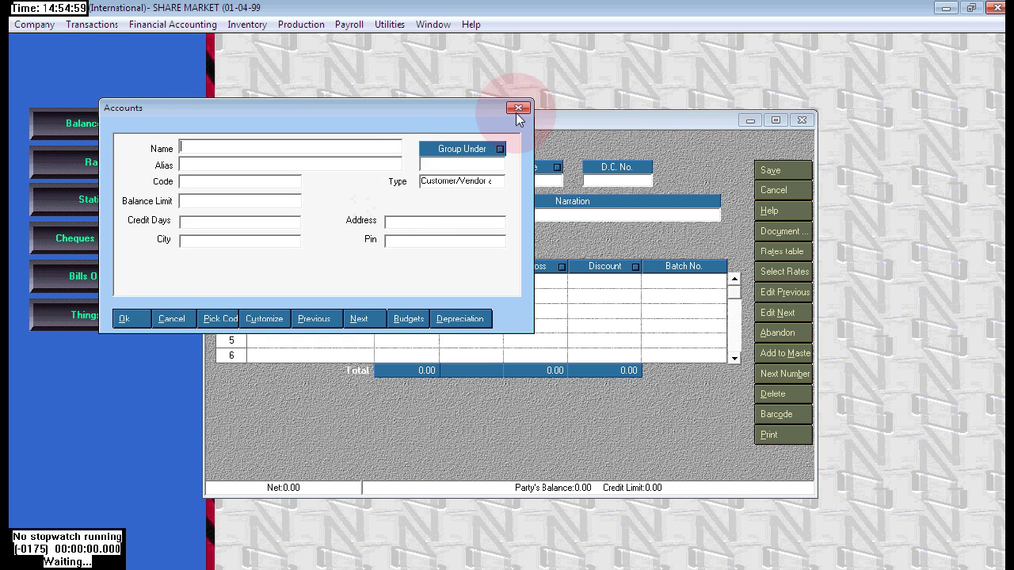
left_click(516, 109)
left_click(406, 214)
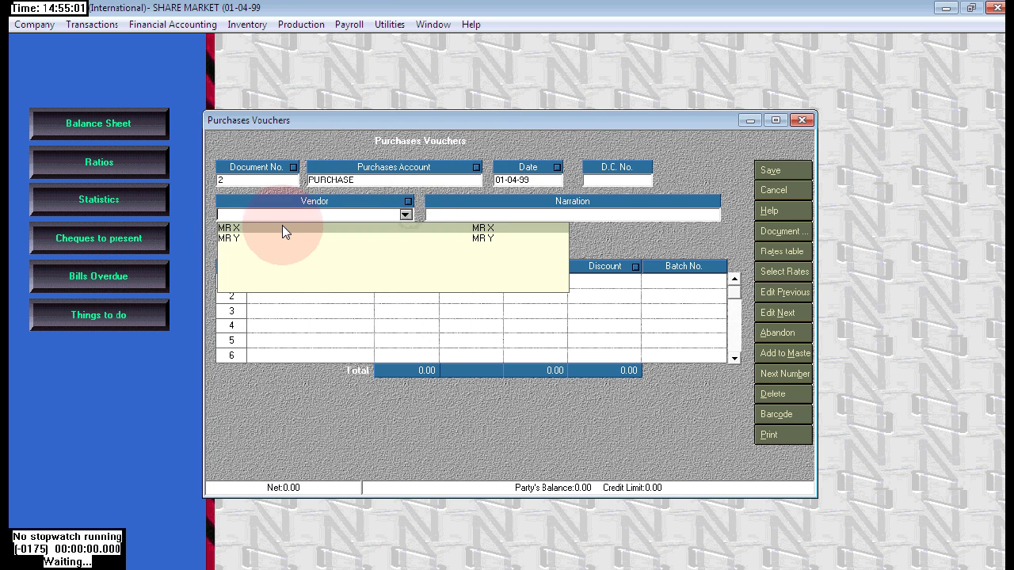
left_click(234, 241)
Step: Enter SBI SHARES, quantity 100 at 122, batch SBI SHR @ 122, and save the voucher
left_click(274, 285)
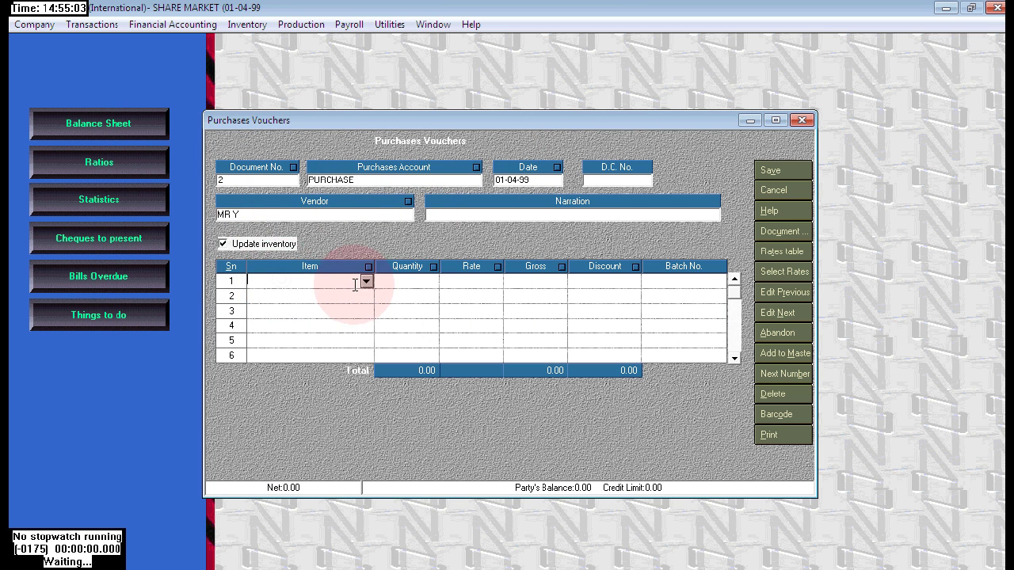
left_click(366, 283)
left_click(261, 300)
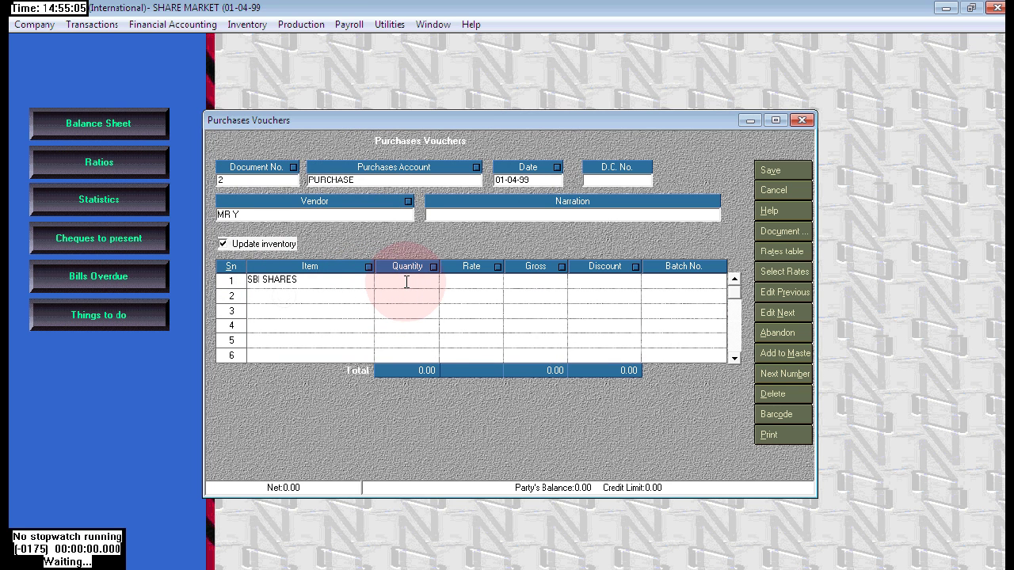
left_click(406, 282)
type("100122")
key("Tab")
key("Tab")
type("SB")
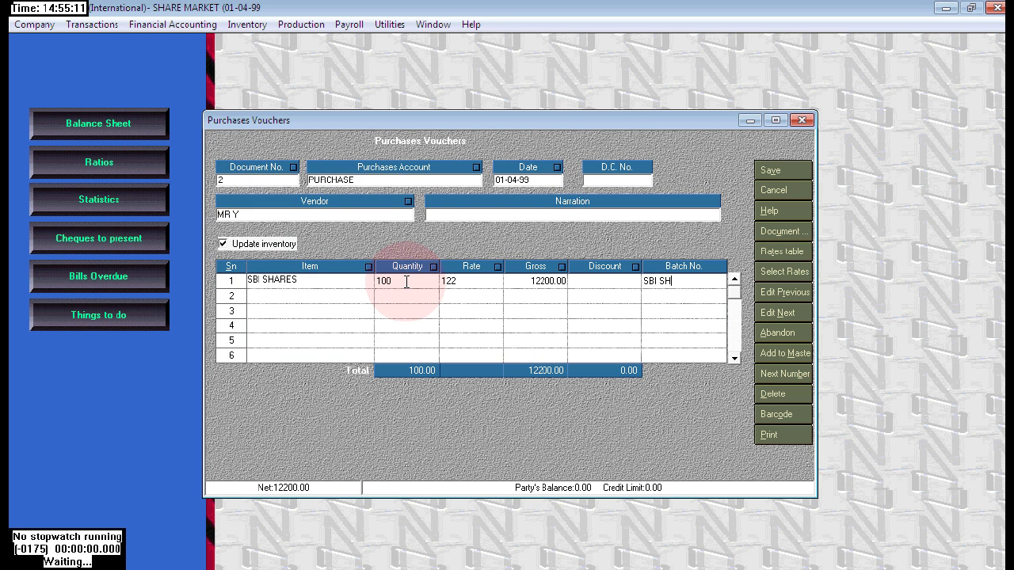
type("I SHR @ 122")
left_click(379, 296)
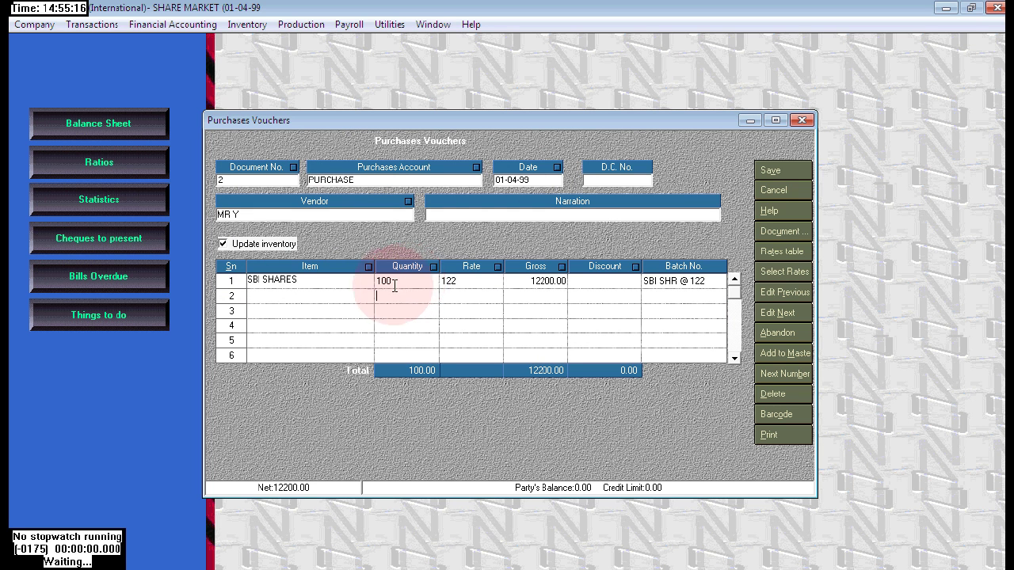
left_click(794, 173)
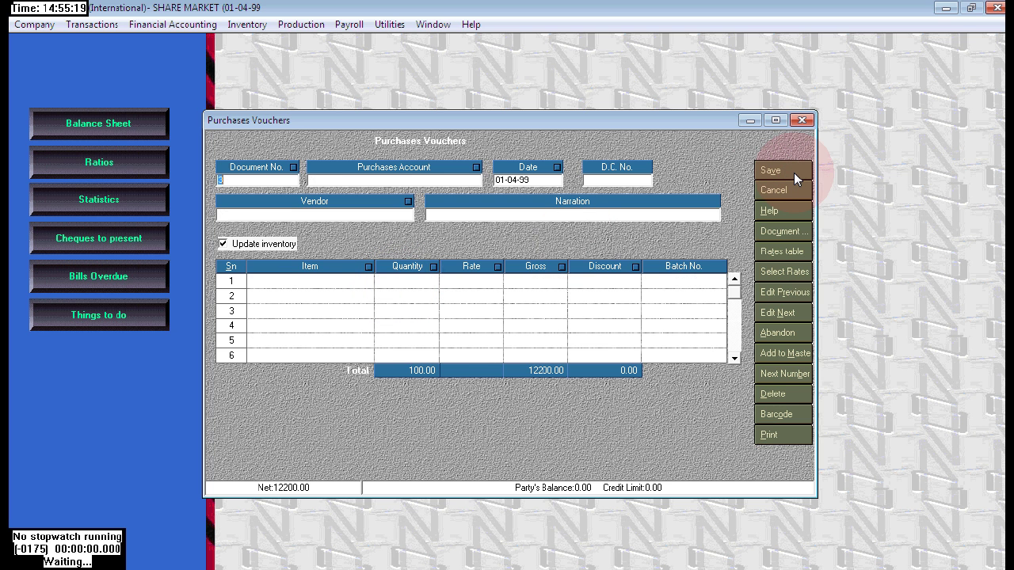
key("alt+Tab")
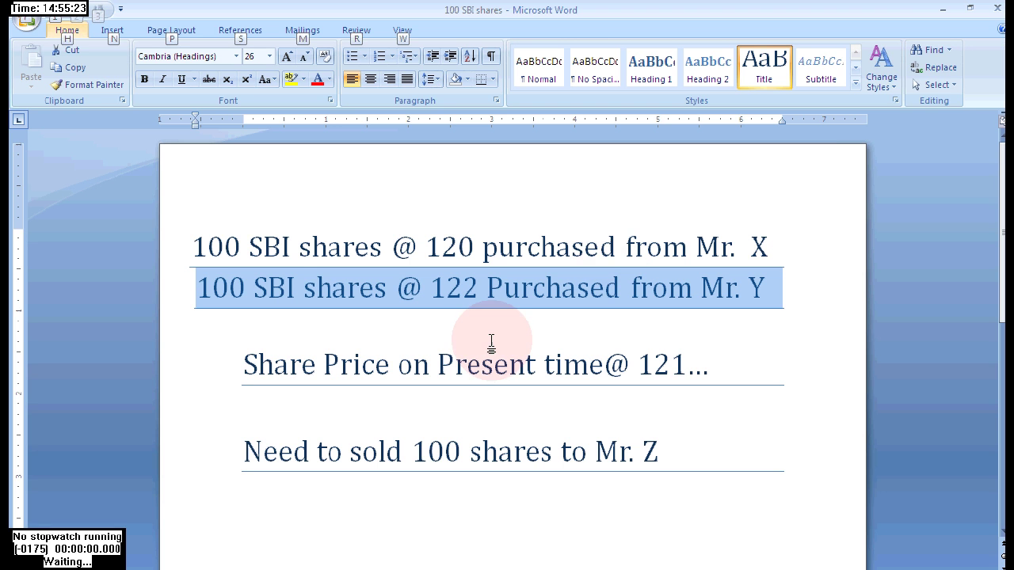
left_click(471, 339)
left_click_drag(243, 361, 694, 427)
left_click(328, 437)
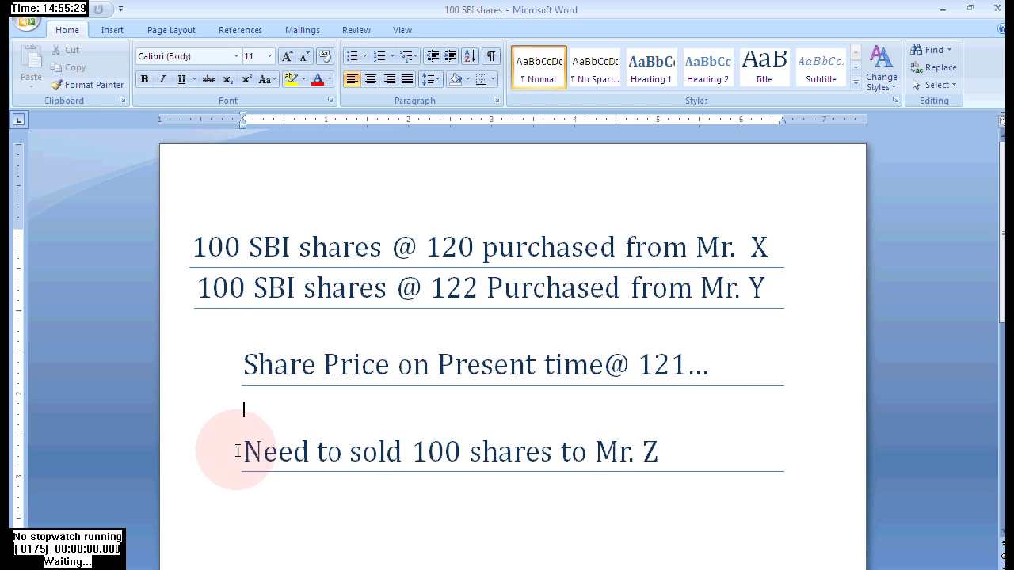
left_click_drag(235, 448, 697, 494)
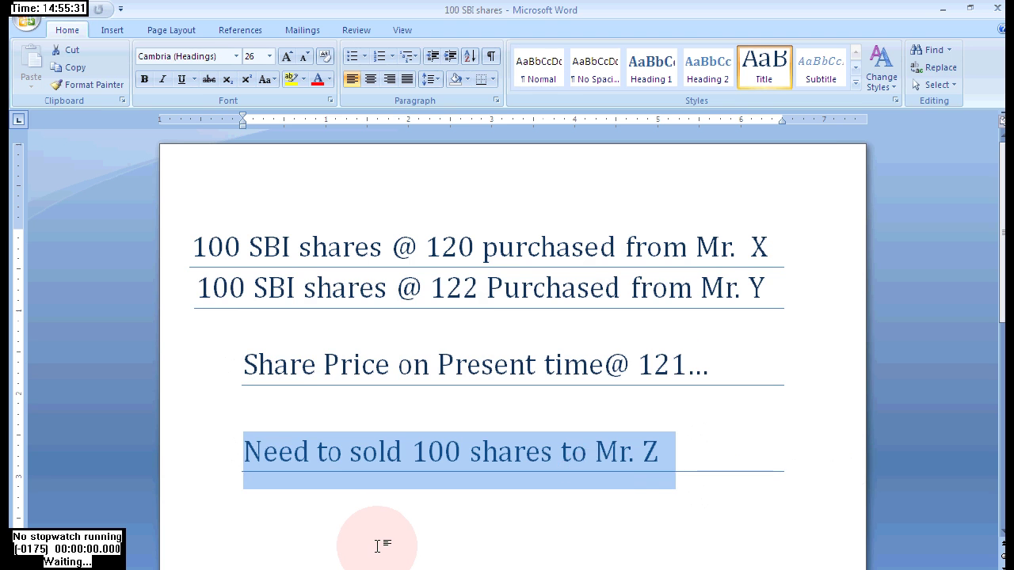
key("alt+Tab")
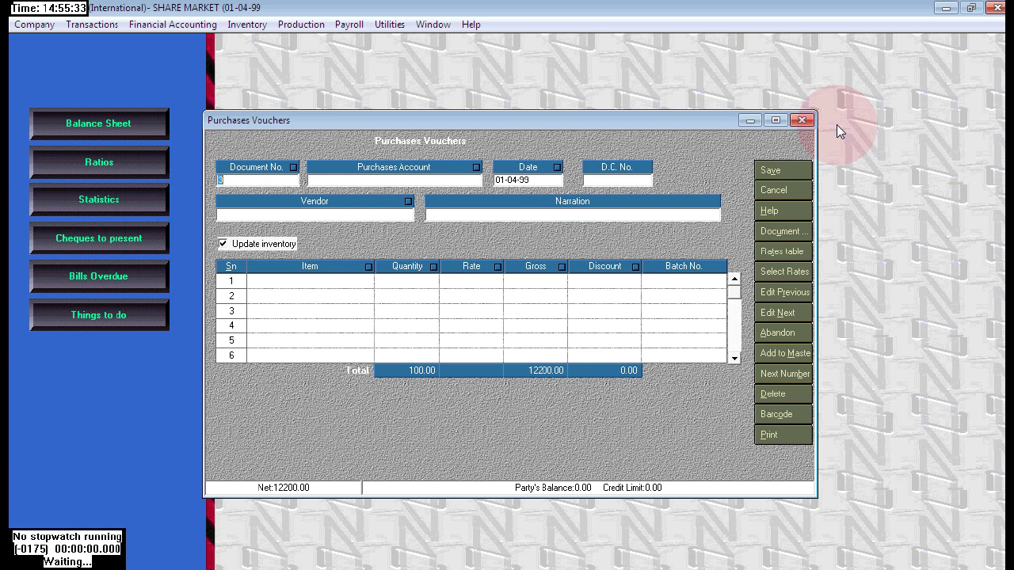
Step: Close the purchase vouchers and open a new Sales Invoices form
left_click(800, 119)
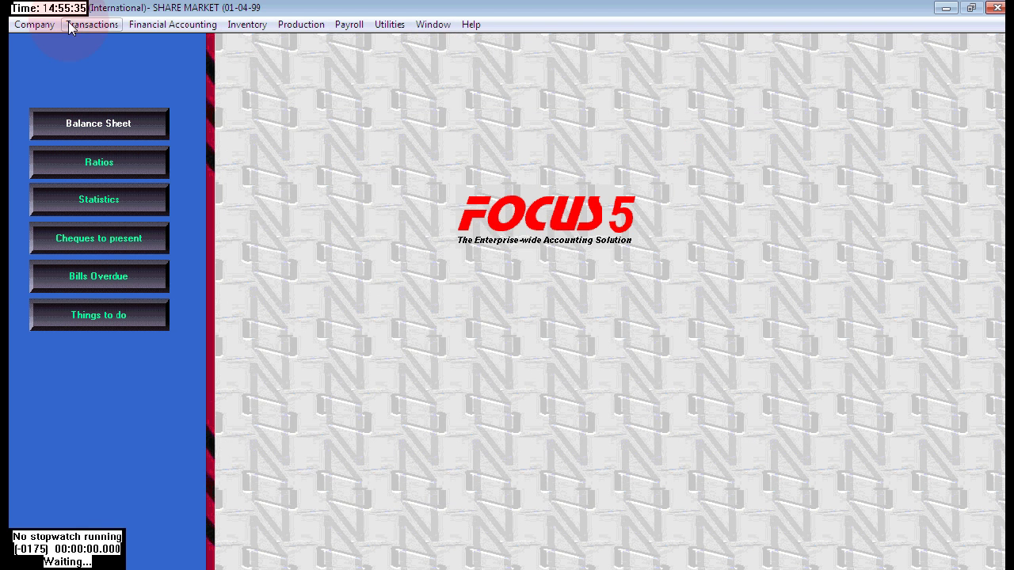
left_click(103, 27)
mouse_move(181, 80)
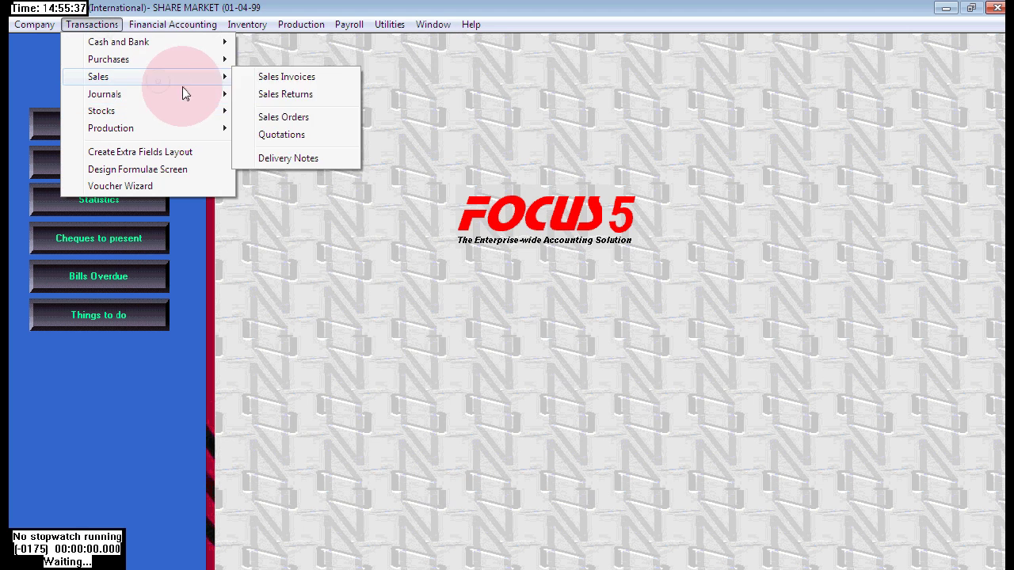
left_click(295, 75)
Step: Create a Sales-type account and set it as the invoice's sales account
left_click(362, 179)
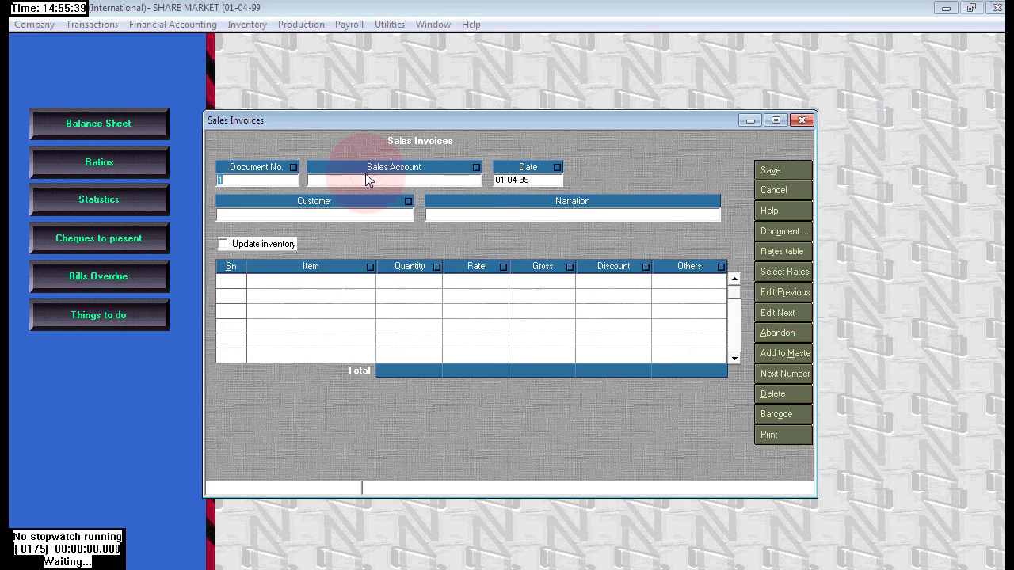
left_click(518, 108)
left_click(473, 180)
left_click(447, 181)
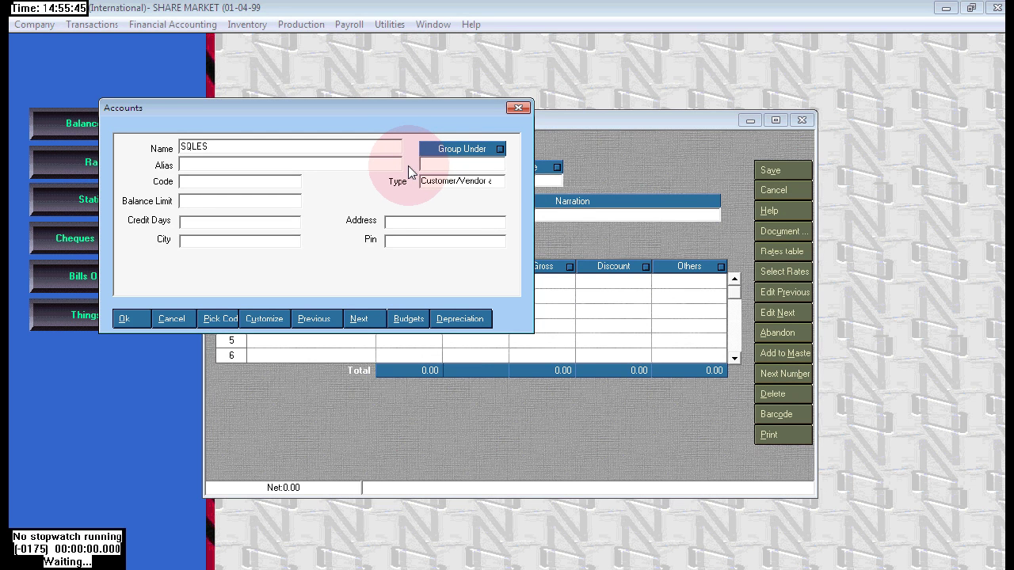
key("Tab")
key("Tab")
type("SA")
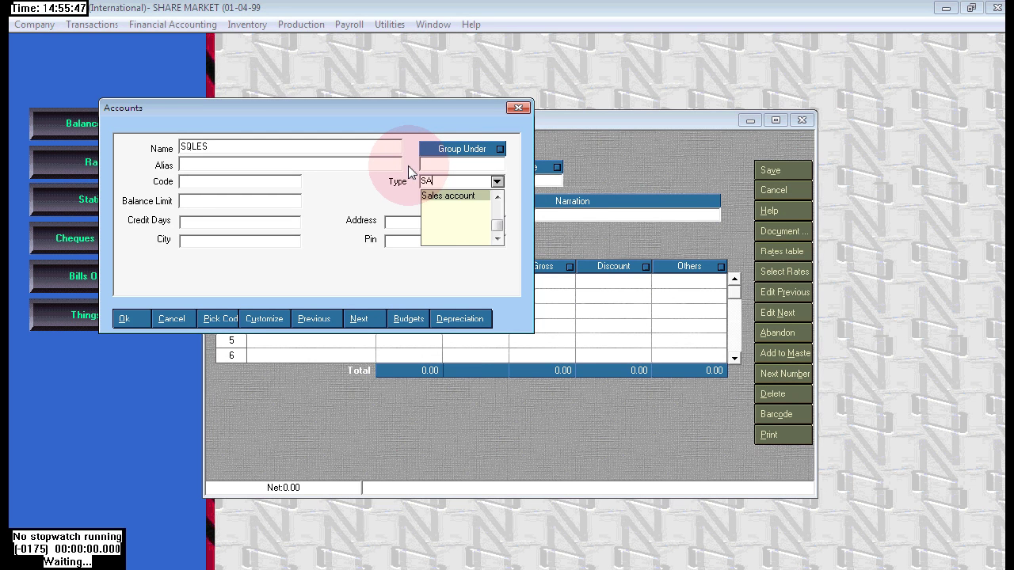
key("Return")
key("alt+o")
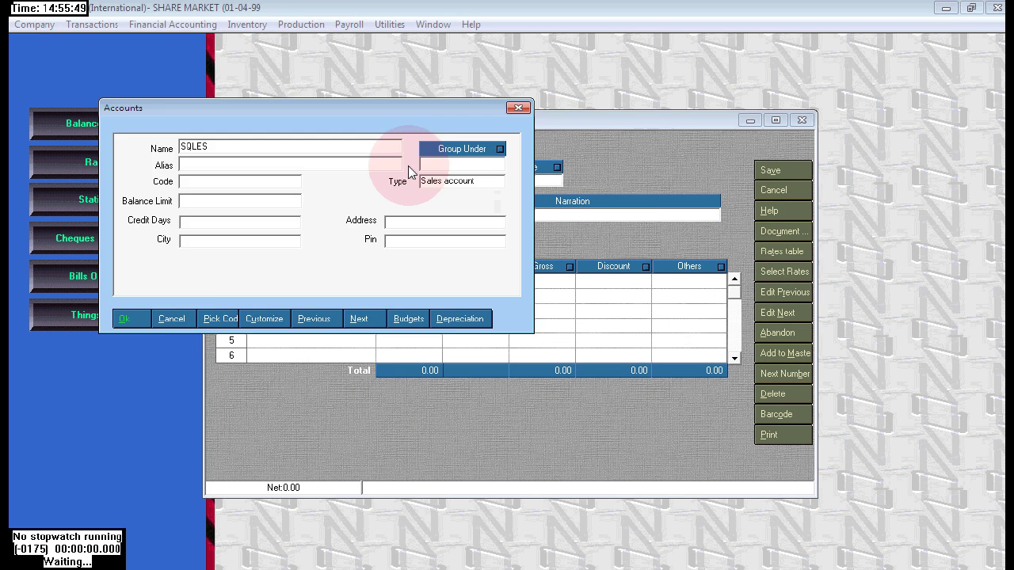
type("SAA")
key("Return")
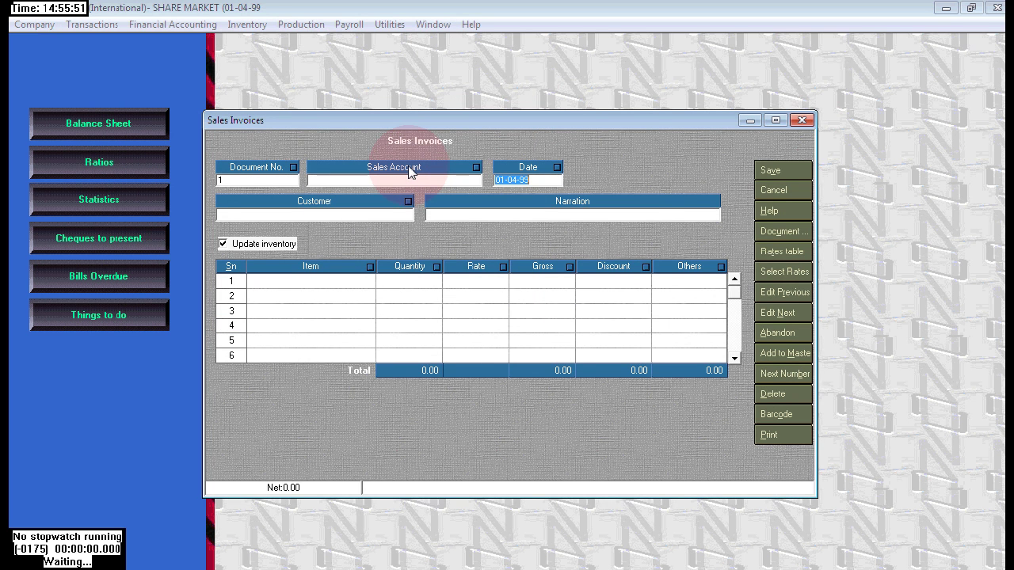
Step: Begin creating a new account from the Customer field
key("Return")
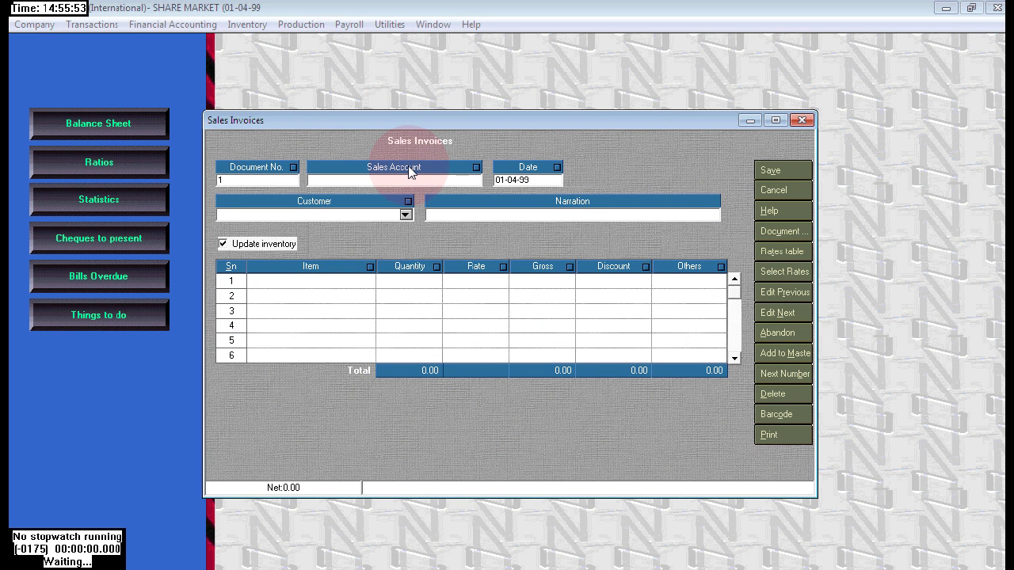
key("Insert")
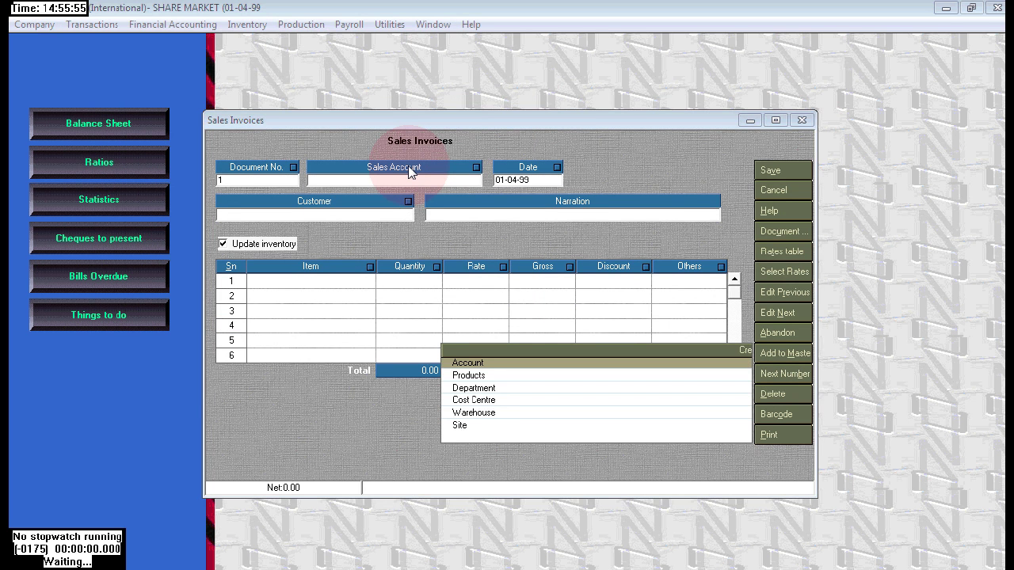
key("Return")
Step: Create customer account MR M and discard the second new-account form
type("MR ")
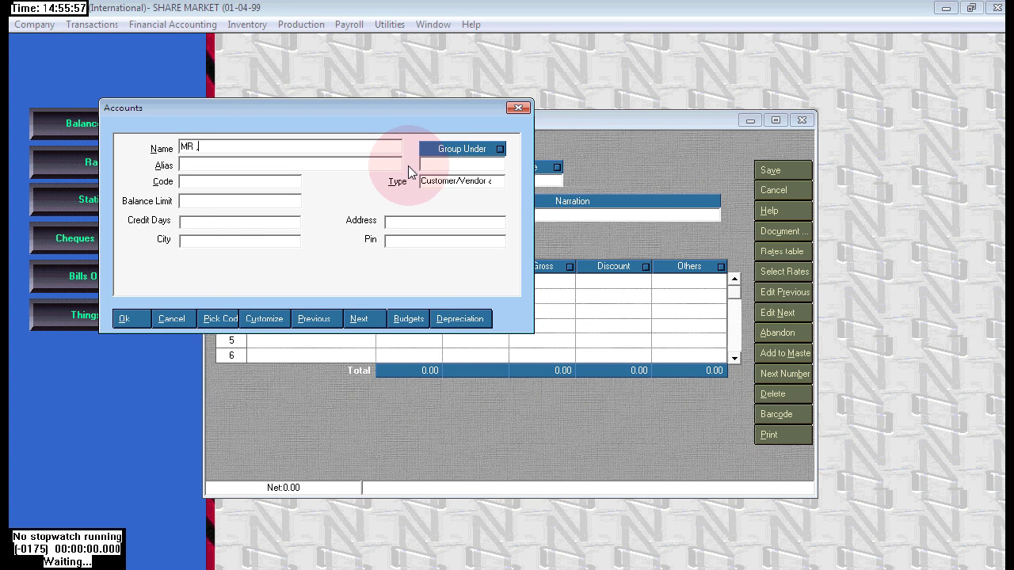
type("M")
key("Escape")
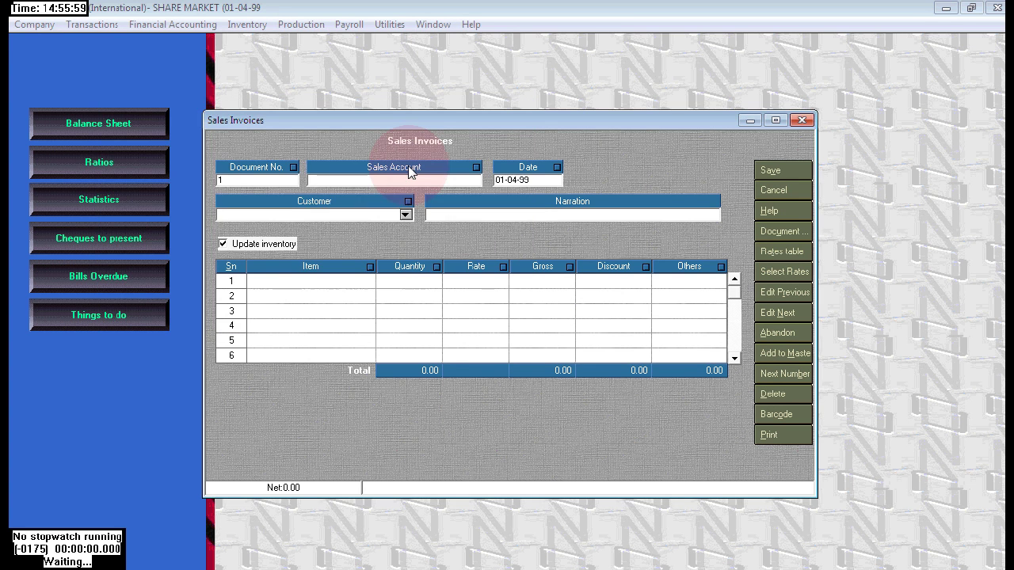
type("MR")
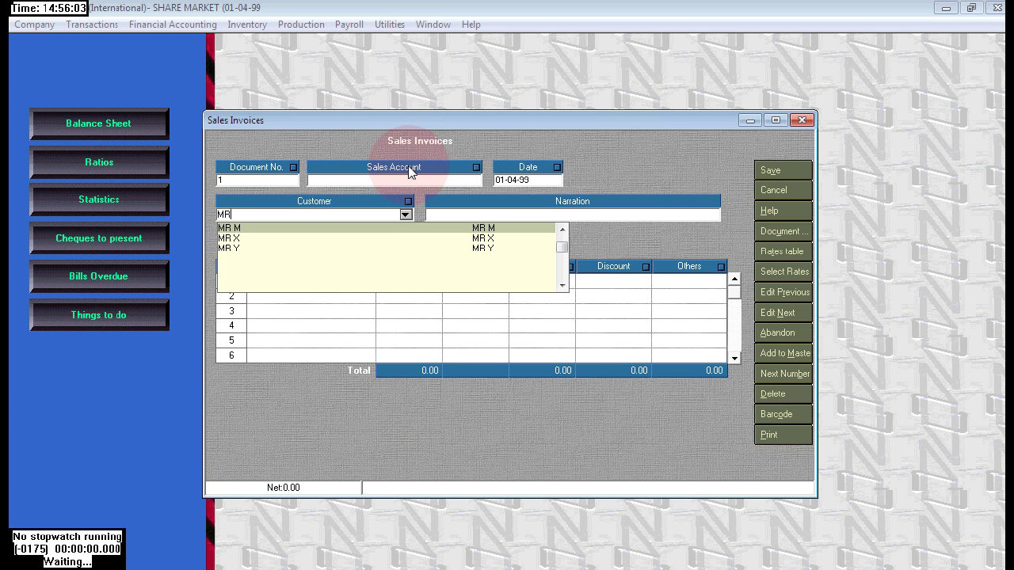
key("Return")
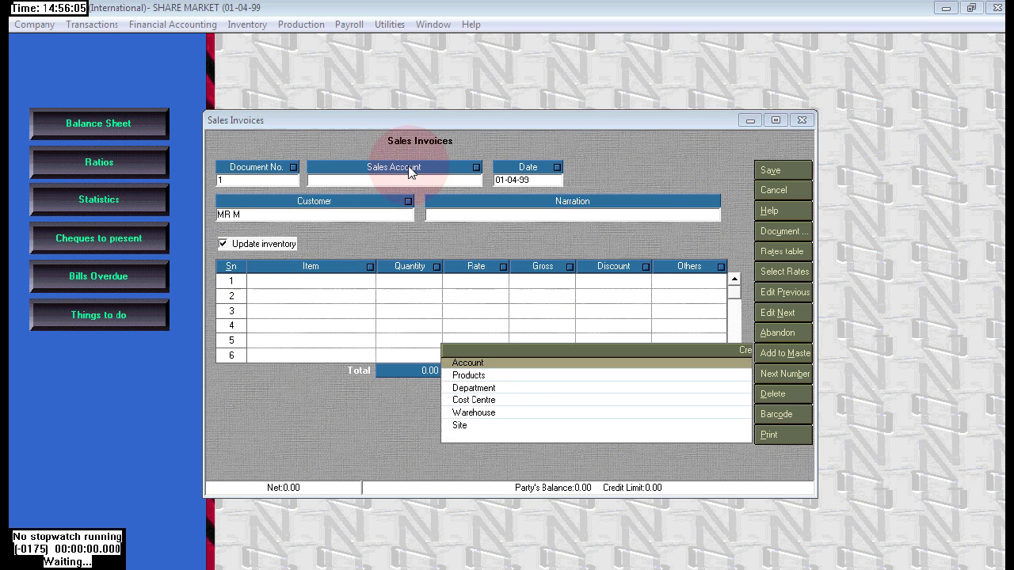
key("Return")
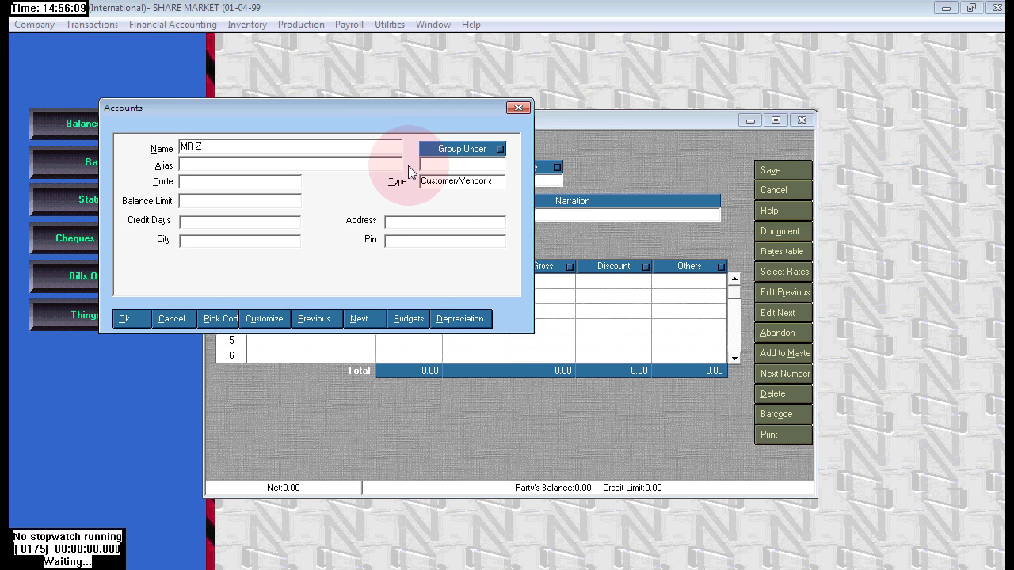
key("Escape")
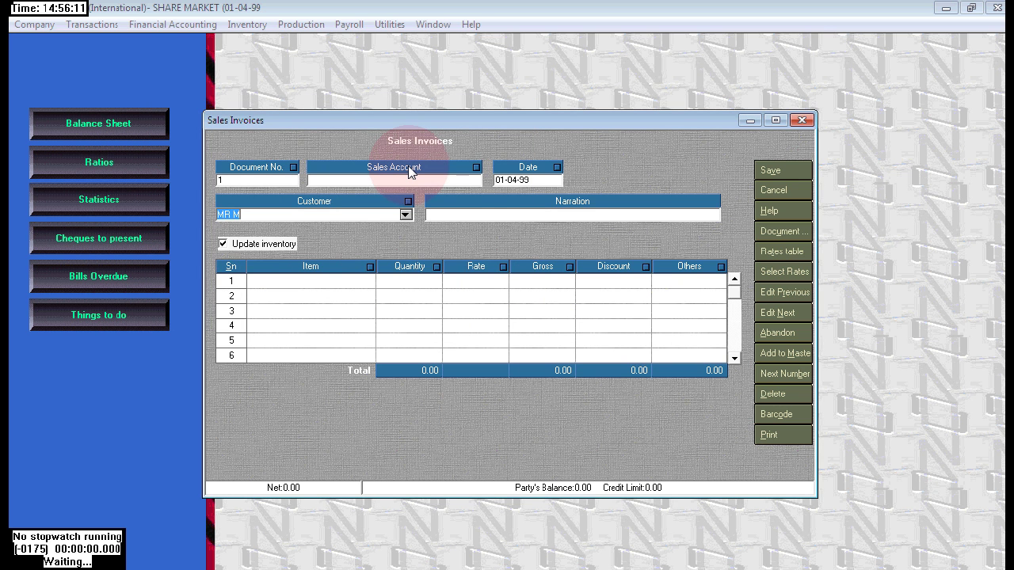
Step: Pick MR Z from the customer list and move to the first item line
key("BackSpace")
key("Down")
key("Down")
key("Down")
key("Down")
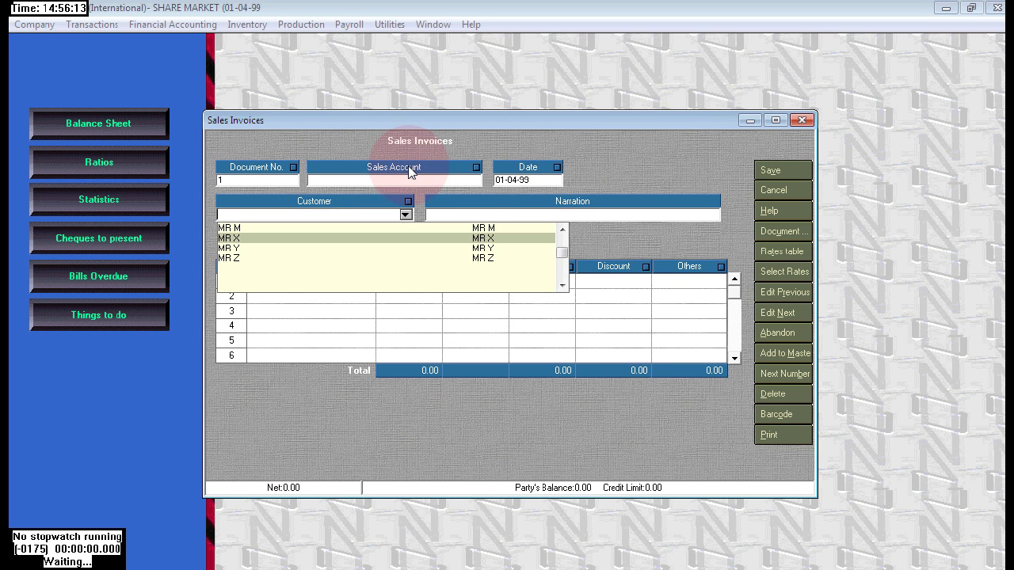
key("Up")
key("Up")
key("Up")
key("Up")
key("Up")
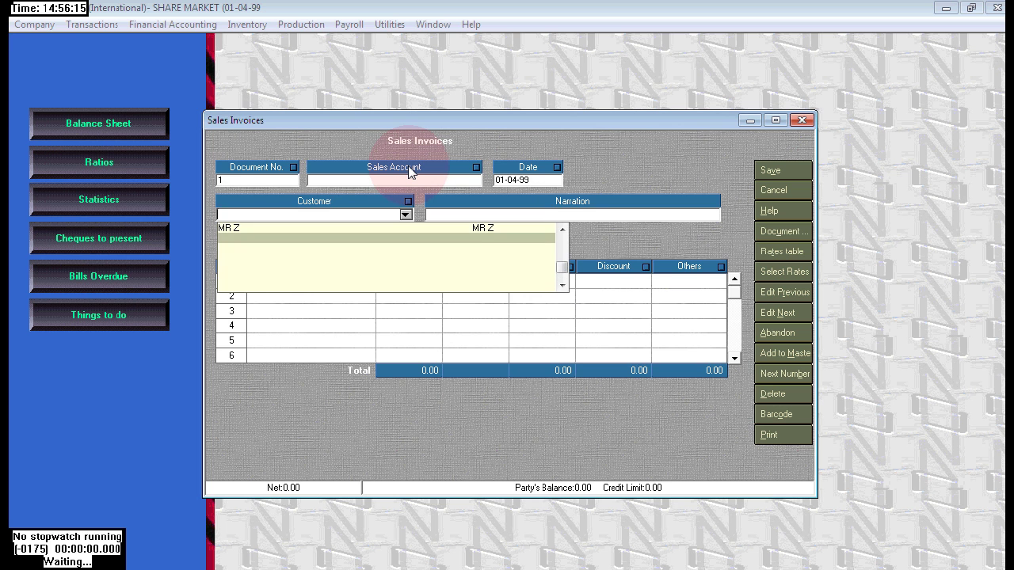
key("Return")
key("Return")
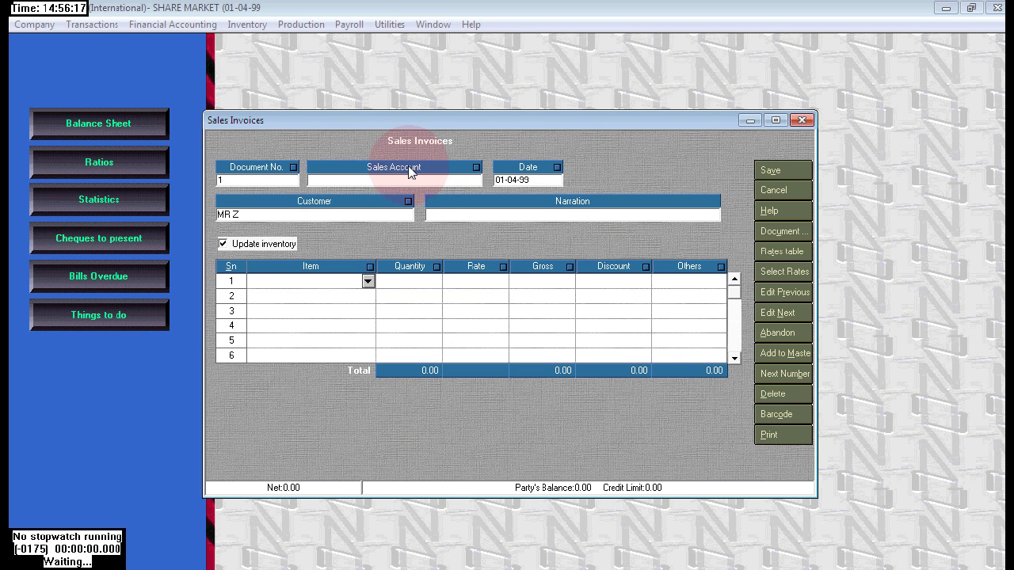
type("NC")
key("Return")
Step: Enter SBI SHARES with quantity 100 on line 1 and reveal its batches list
key("Down")
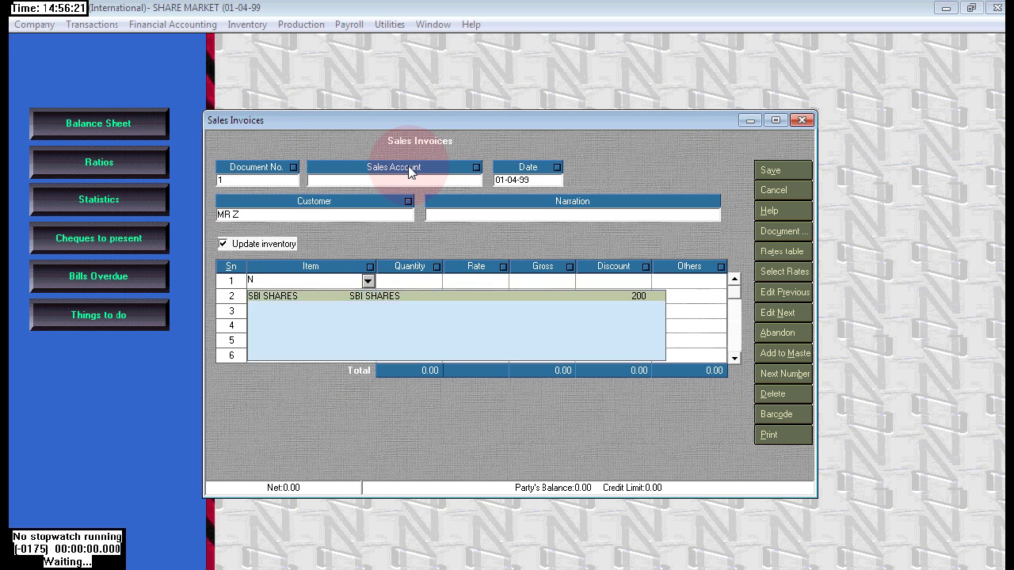
key("Return")
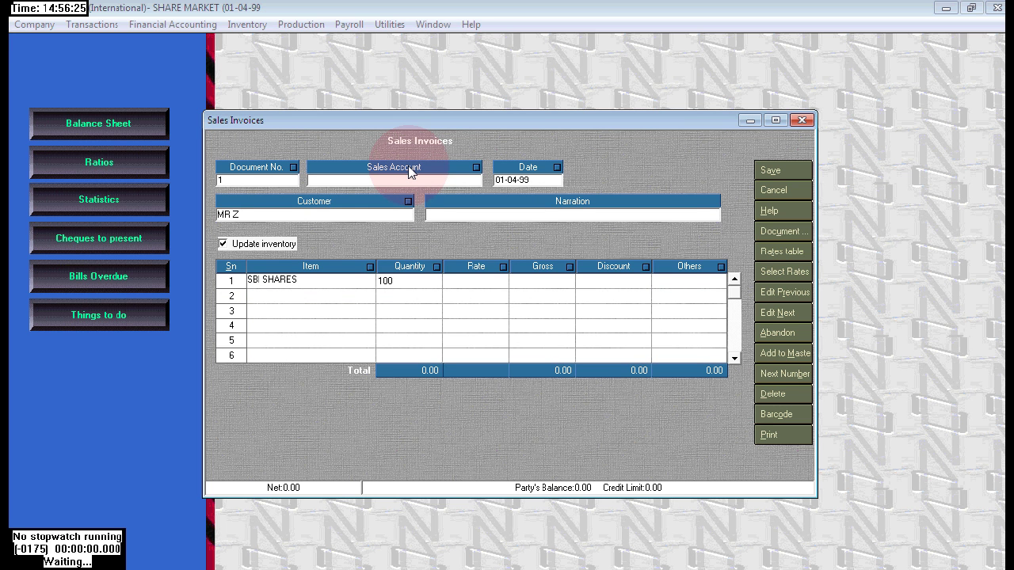
type("100")
key("Return")
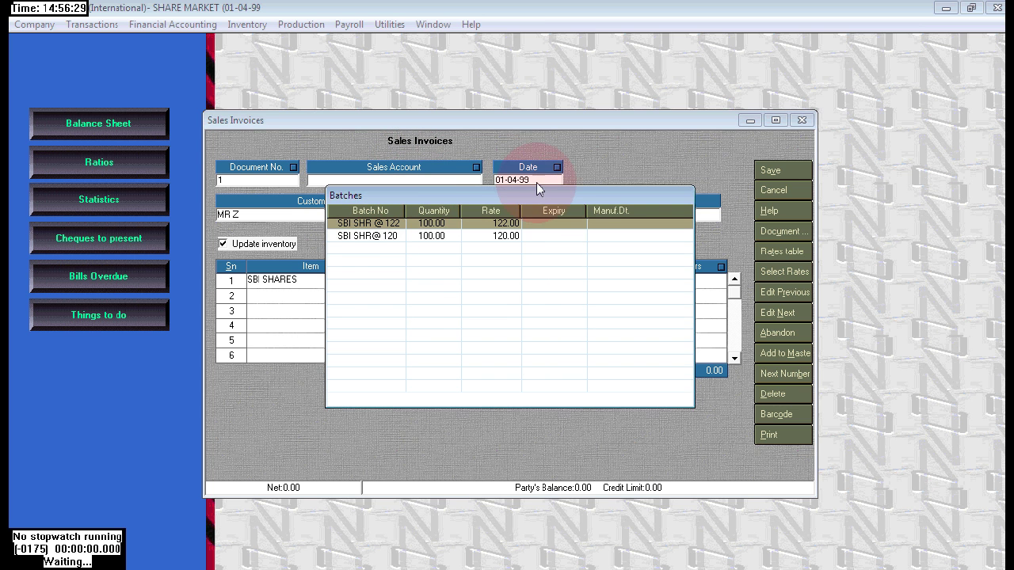
left_click_drag(536, 190, 540, 348)
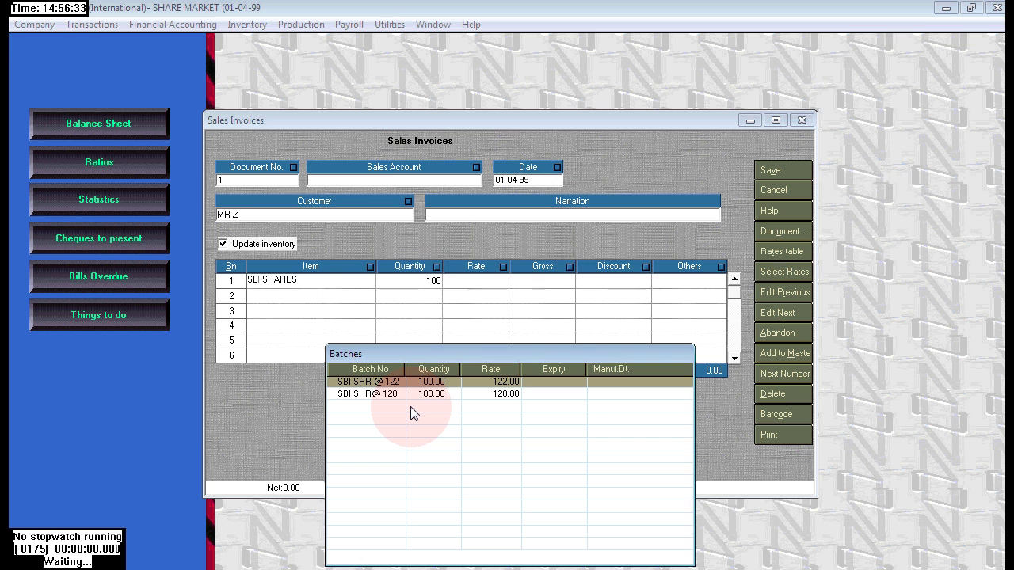
key("alt+Tab")
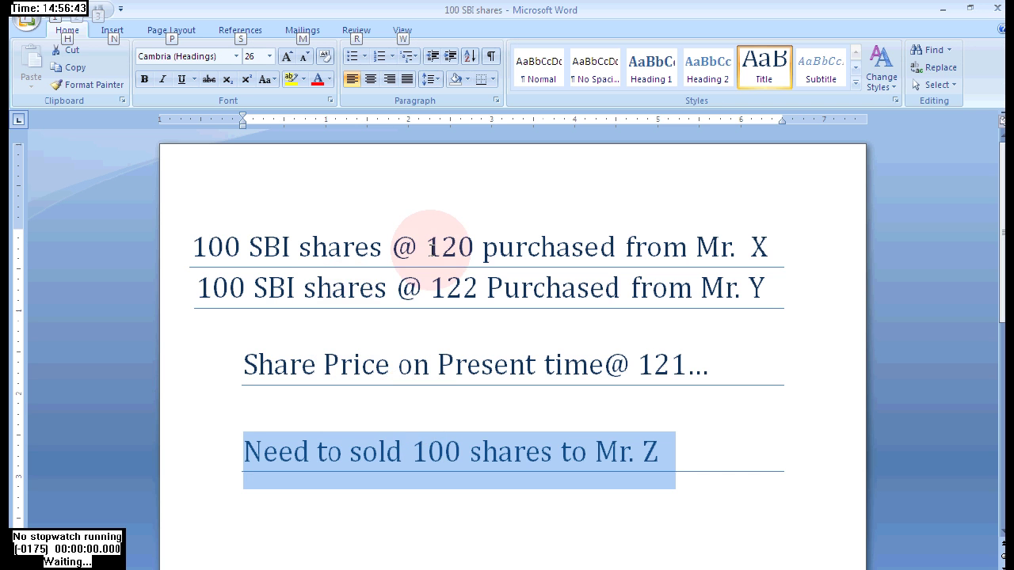
Step: Highlight the 120 and 122 purchase prices and the current 121 price in the notes
double_click(428, 247)
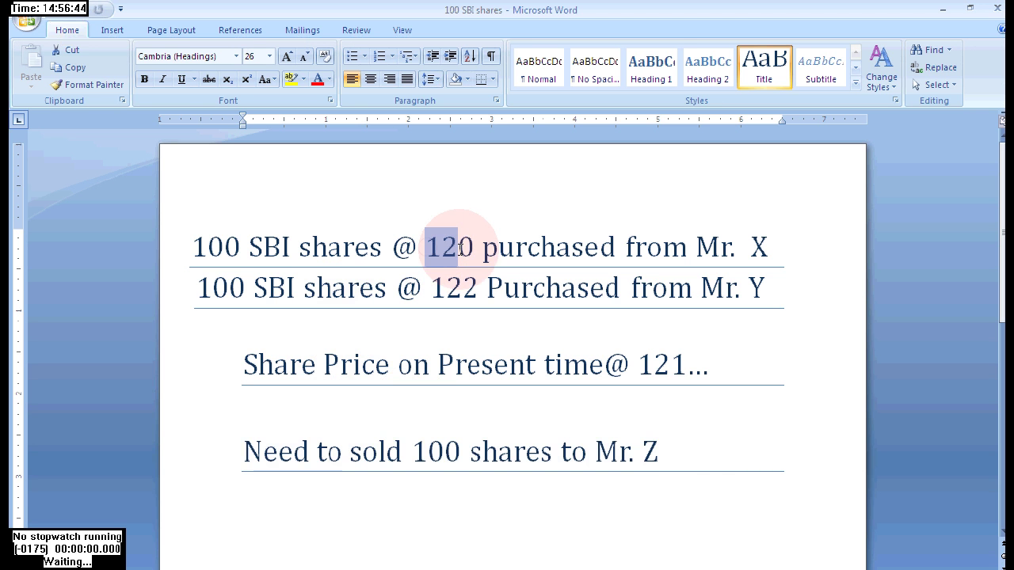
left_click(436, 287)
double_click(449, 287)
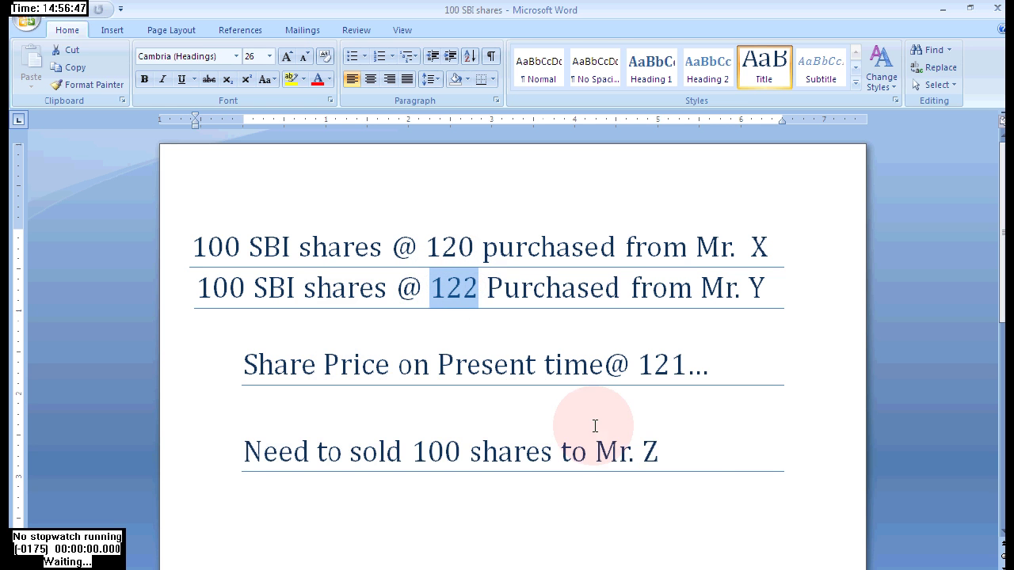
left_click_drag(638, 365, 691, 366)
key("alt+Tab")
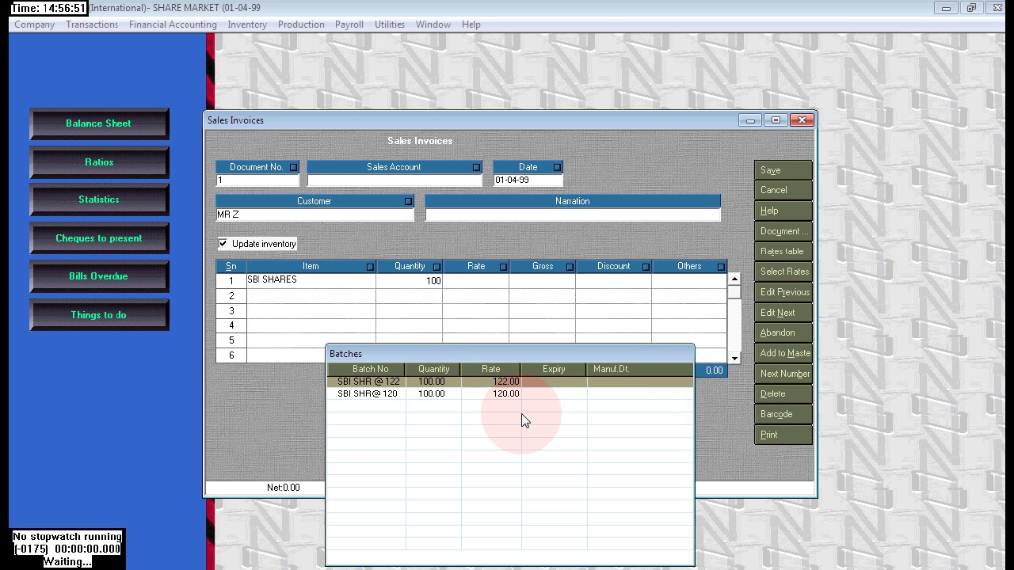
Step: Sell the 100 shares from the SBI SHR@120 batch at a rate of 121
double_click(507, 396)
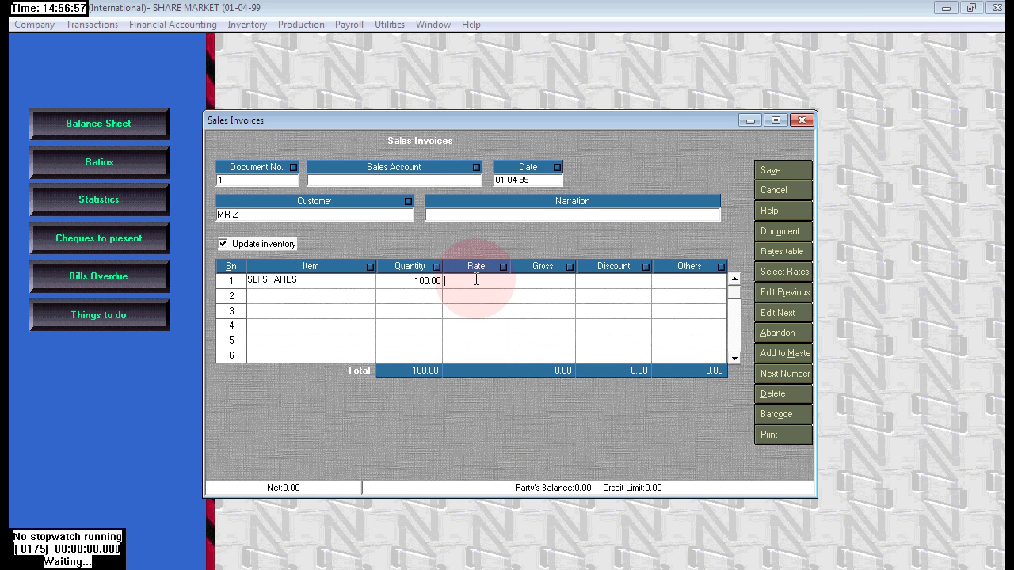
type("121")
key("Return")
key("Return")
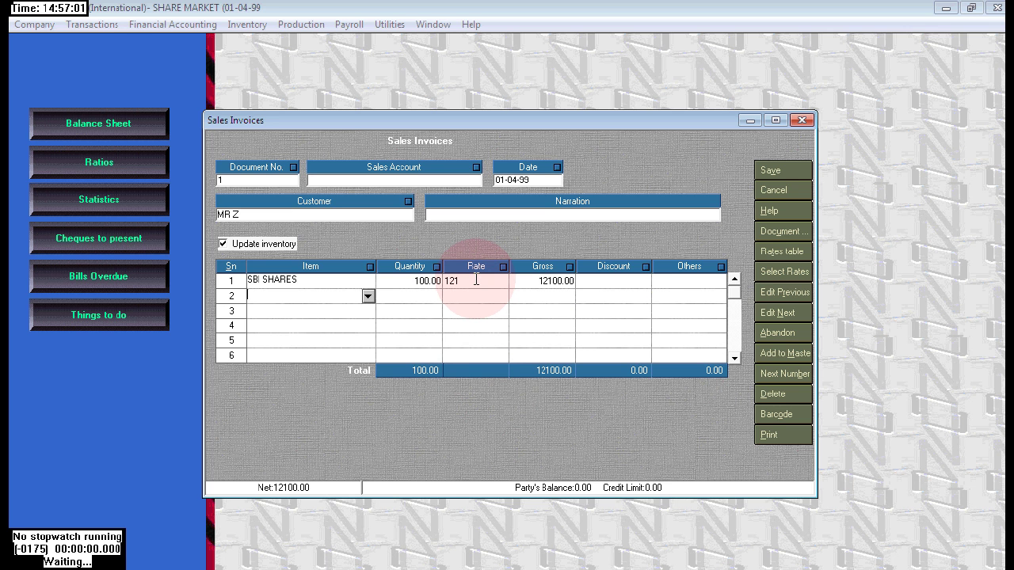
left_click(793, 172)
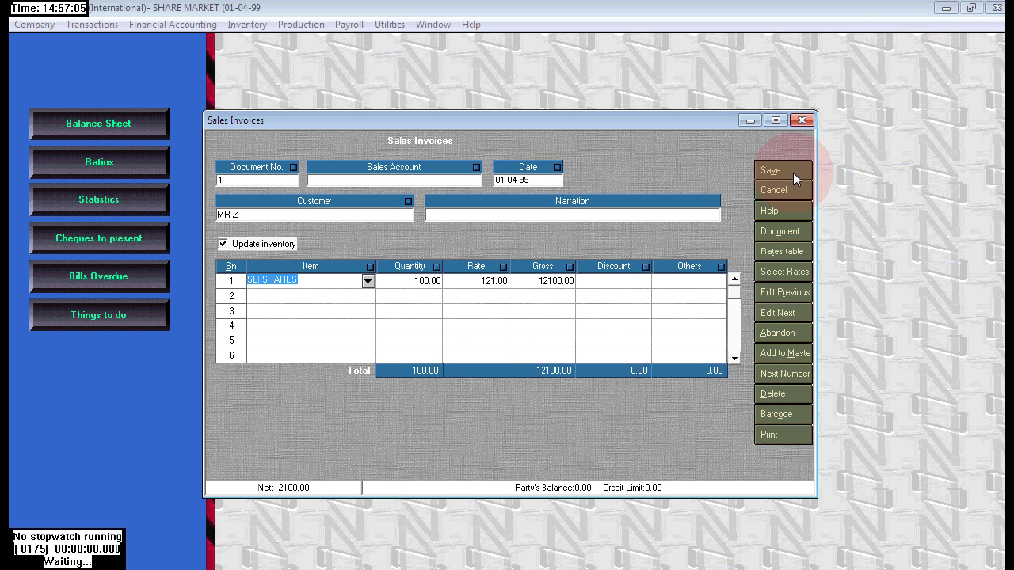
Step: Set SQLES as the sales account and save the 12100 invoice
left_click(439, 181)
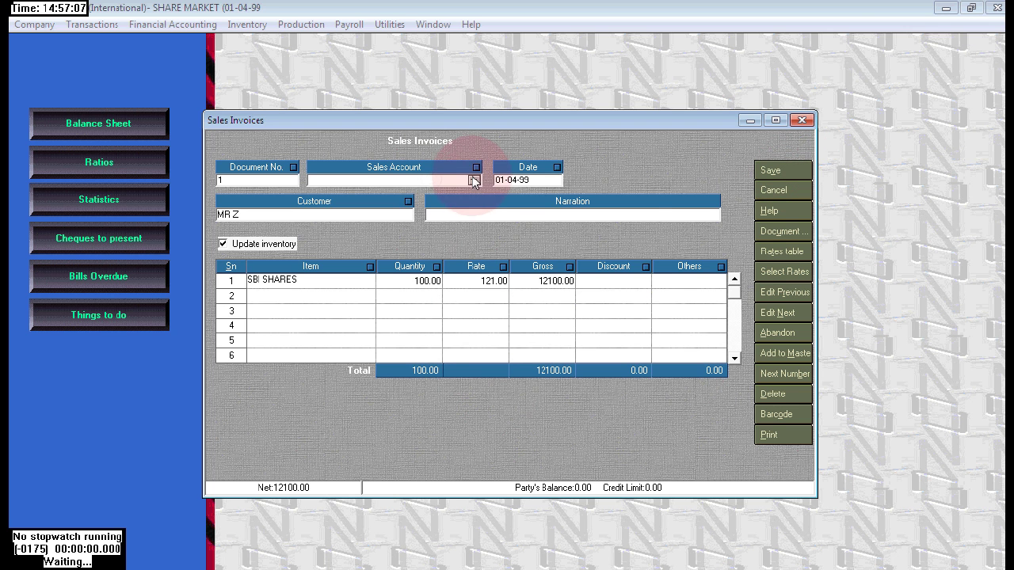
left_click(473, 181)
left_click(342, 190)
left_click(640, 184)
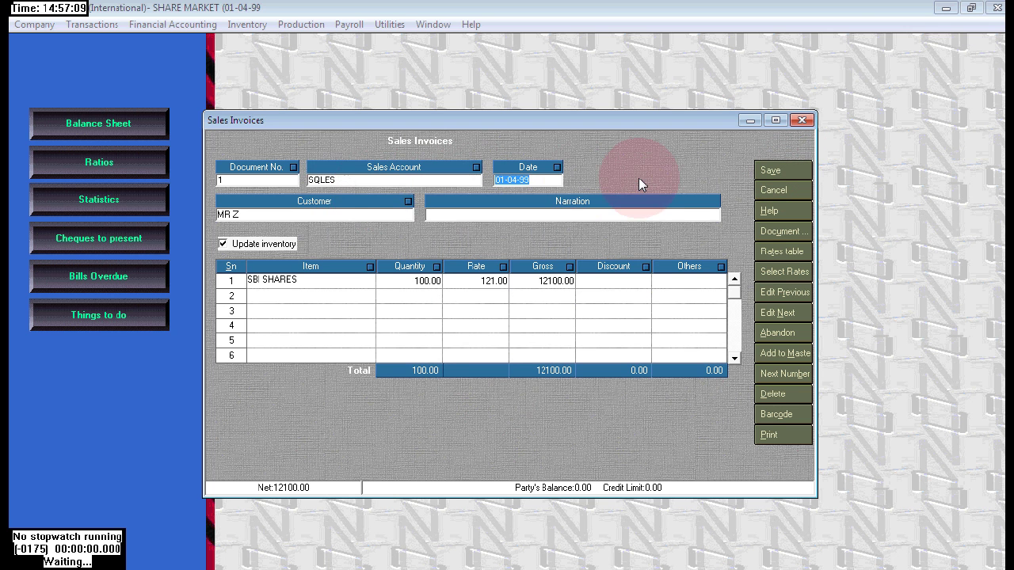
left_click(773, 174)
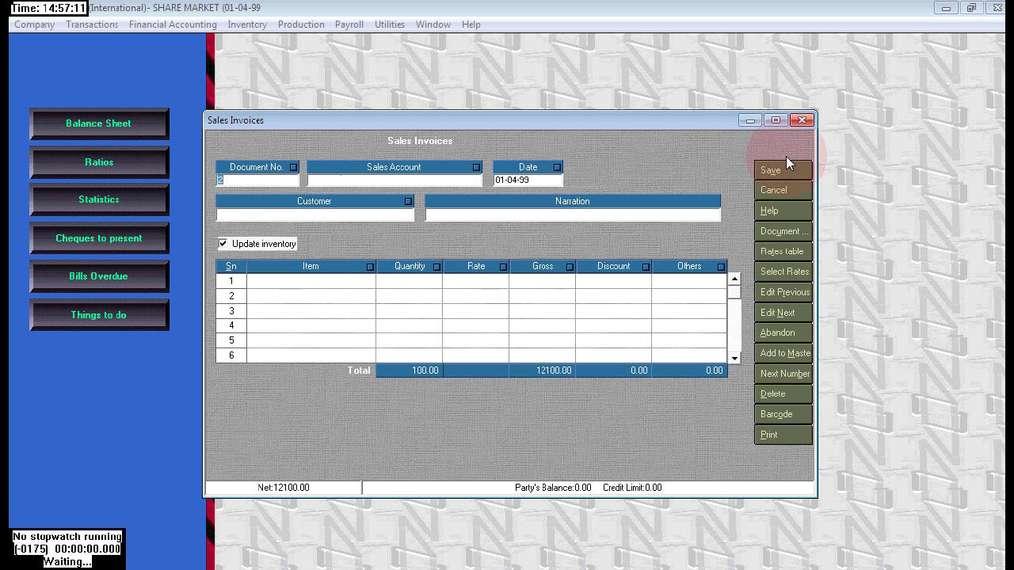
left_click(801, 120)
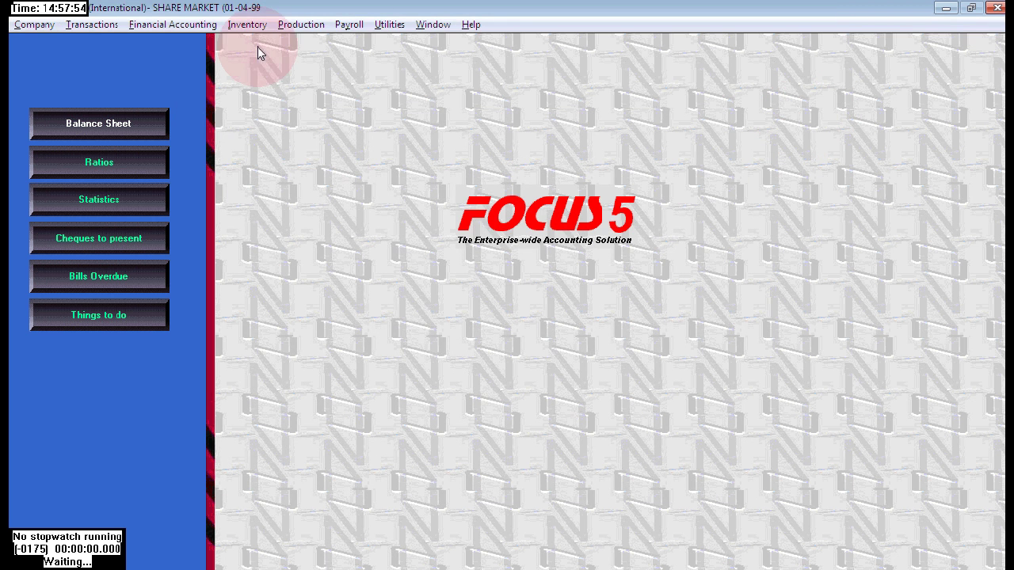
Step: Run Batch-wise Stock Analysis for SBI SHARES and highlight the remaining SBI SHR @ 122 batch
left_click(249, 24)
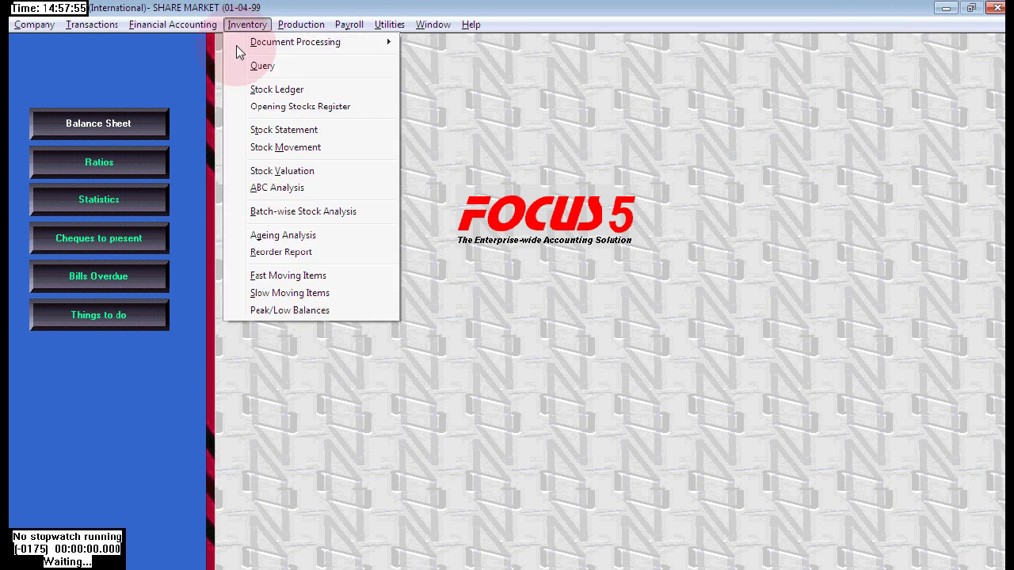
left_click(281, 213)
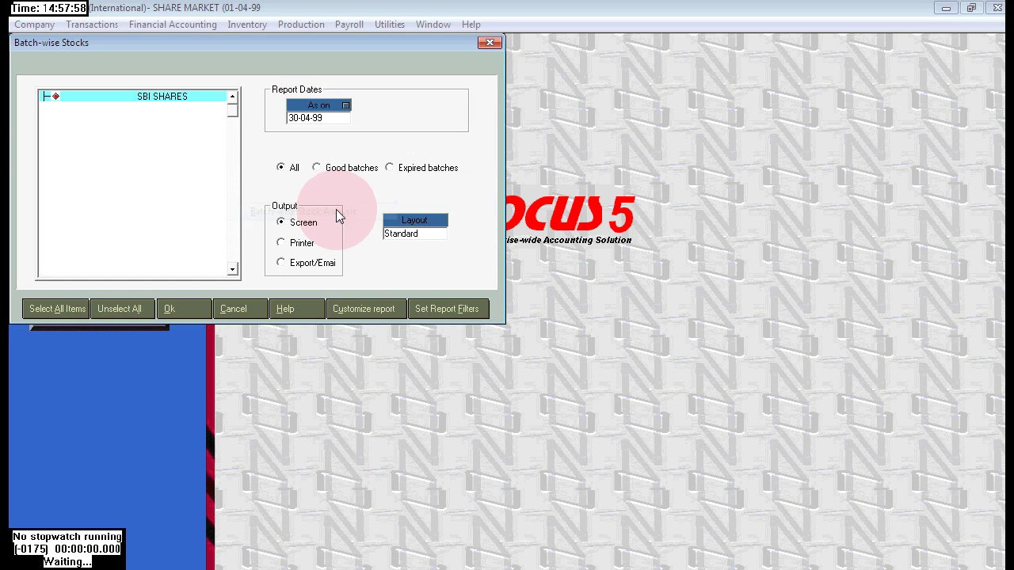
left_click(50, 307)
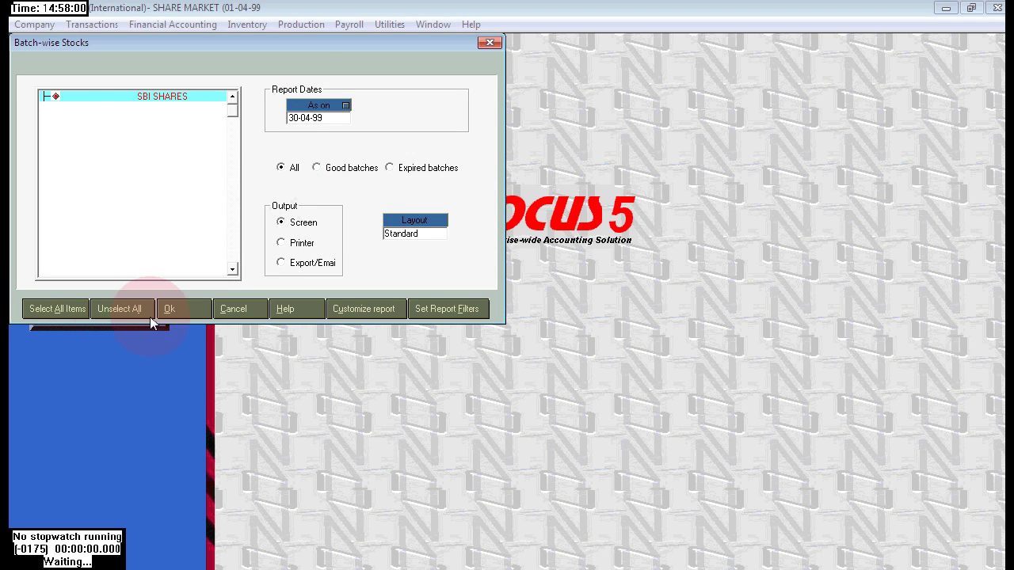
left_click(180, 309)
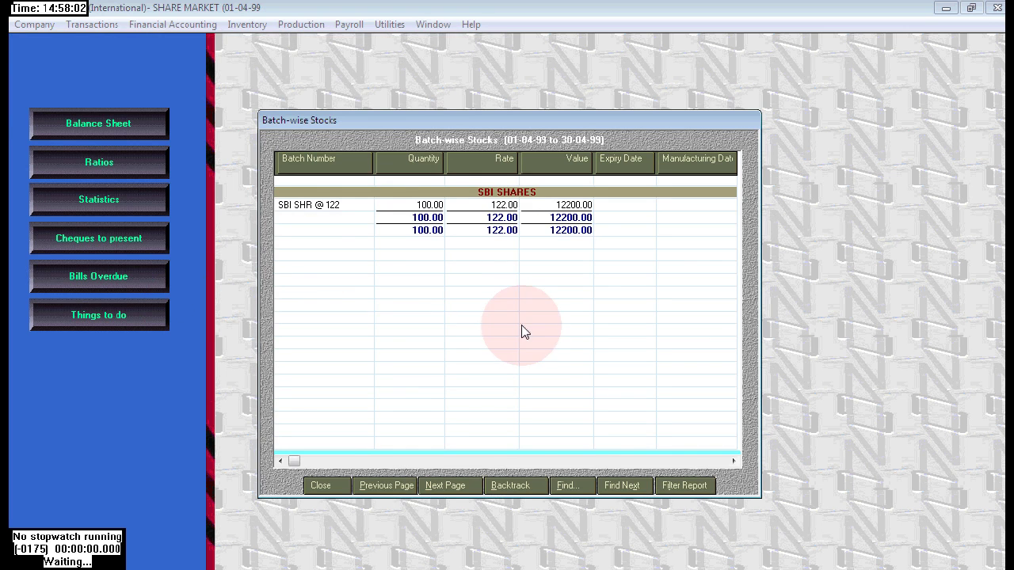
left_click(542, 320)
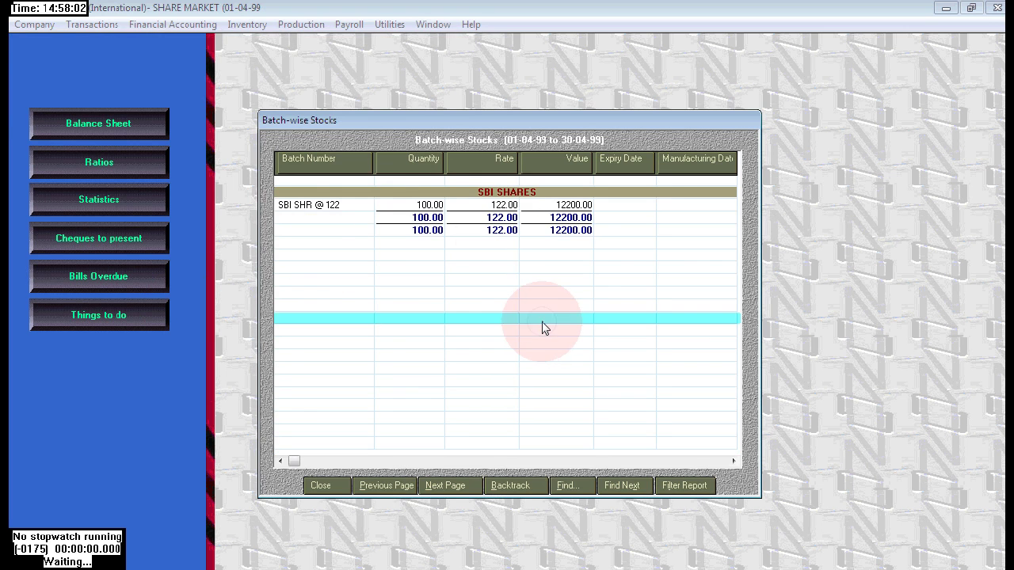
left_click(319, 205)
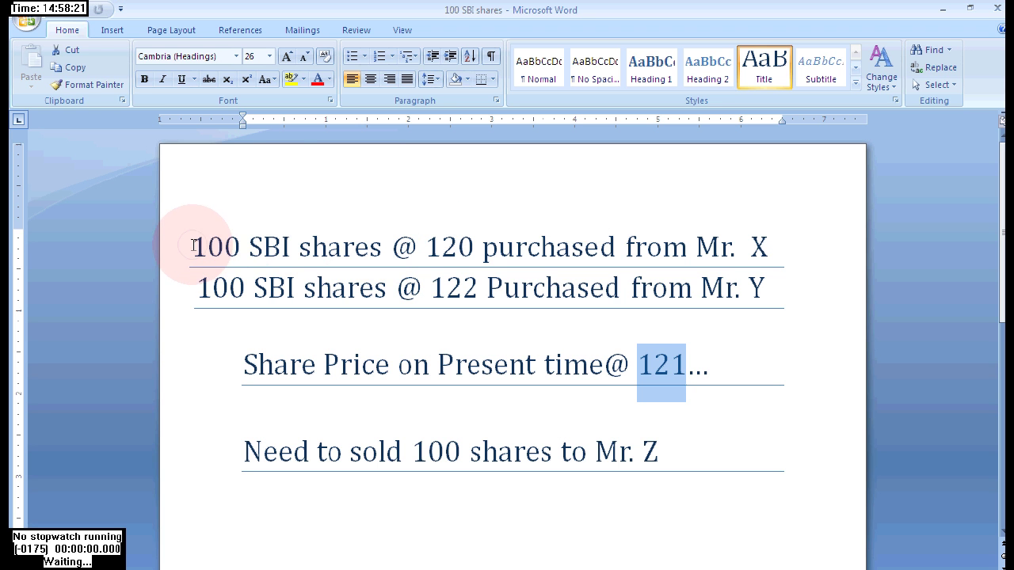
Step: Highlight the purchase-at-120 line and the 100-share sale note in Word, then return to Focus 5
left_click_drag(193, 247, 818, 253)
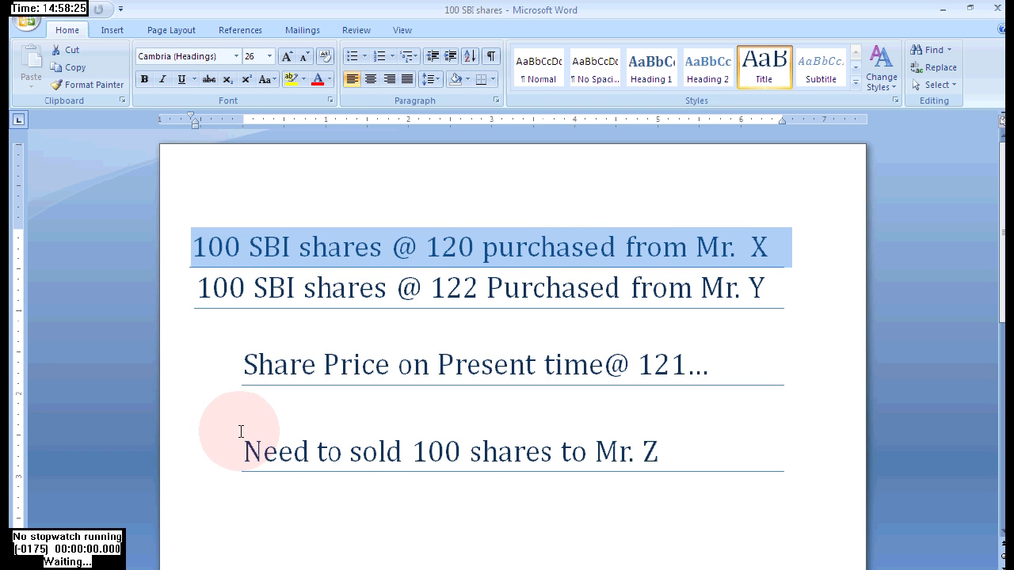
left_click_drag(243, 450, 692, 448)
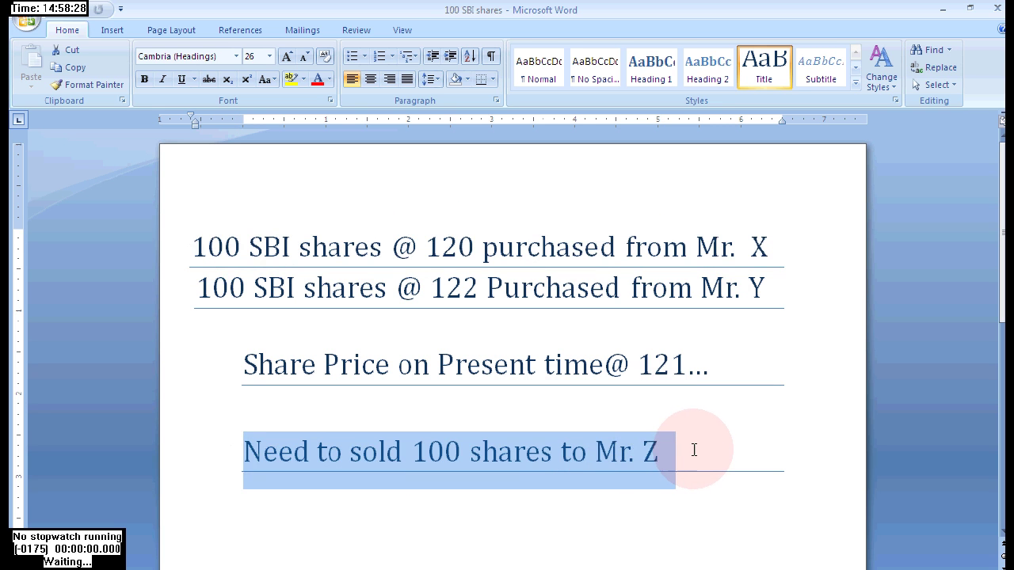
left_click(737, 346)
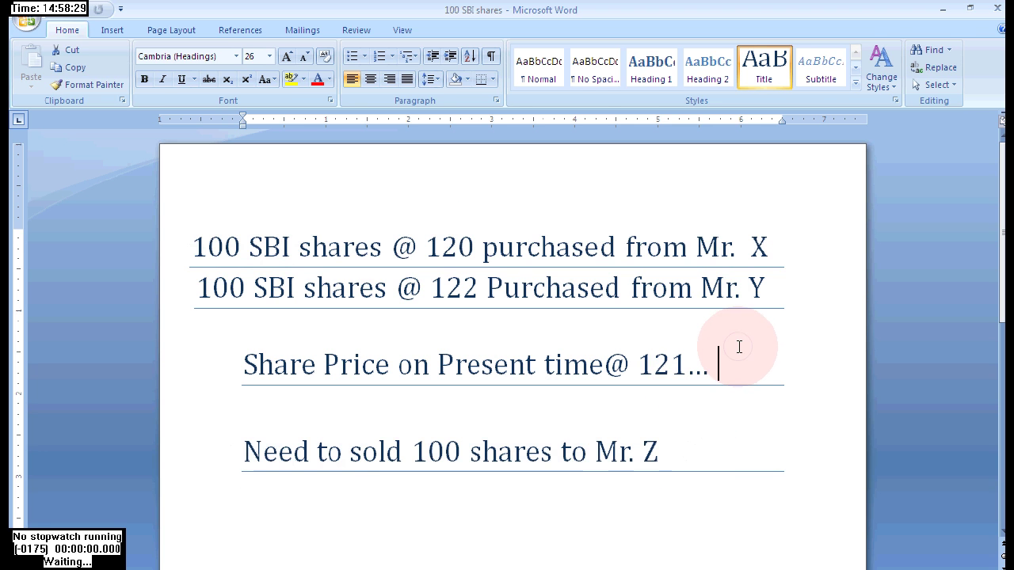
key("alt+Tab")
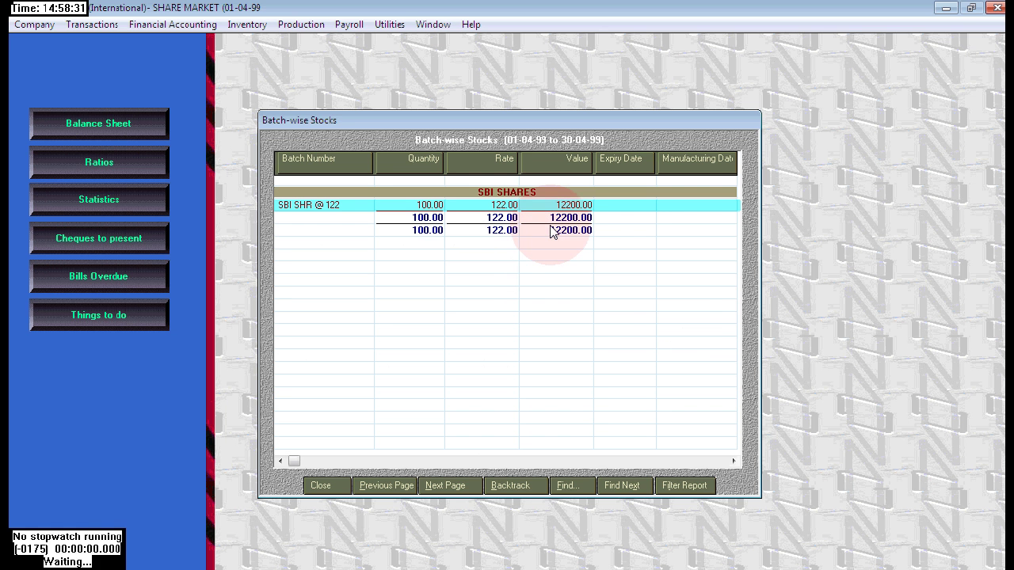